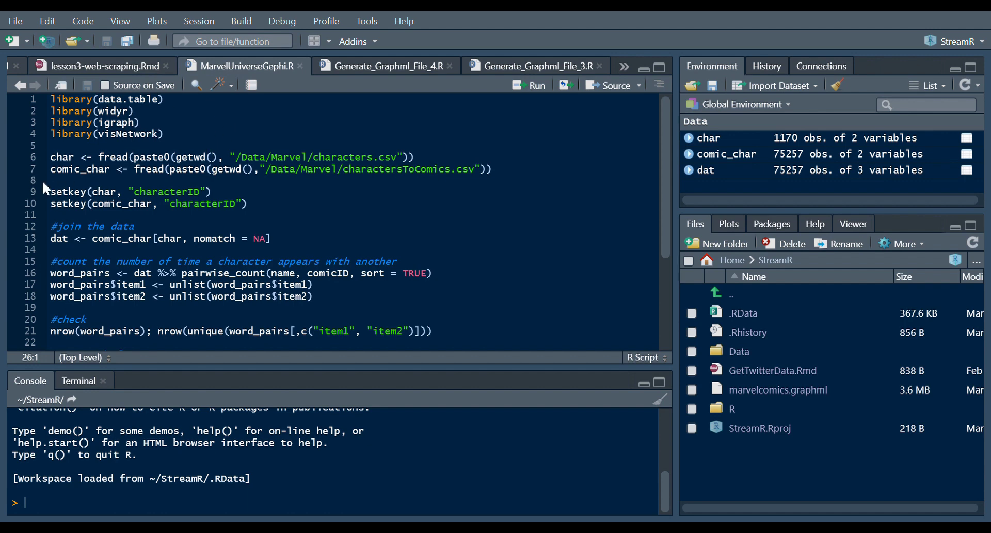
Try to read characters.csv and charactersToComics.csv into char and comic_char with the two fread lines
click(53, 158)
key(ctrl+Return)
key(ctrl+Return)
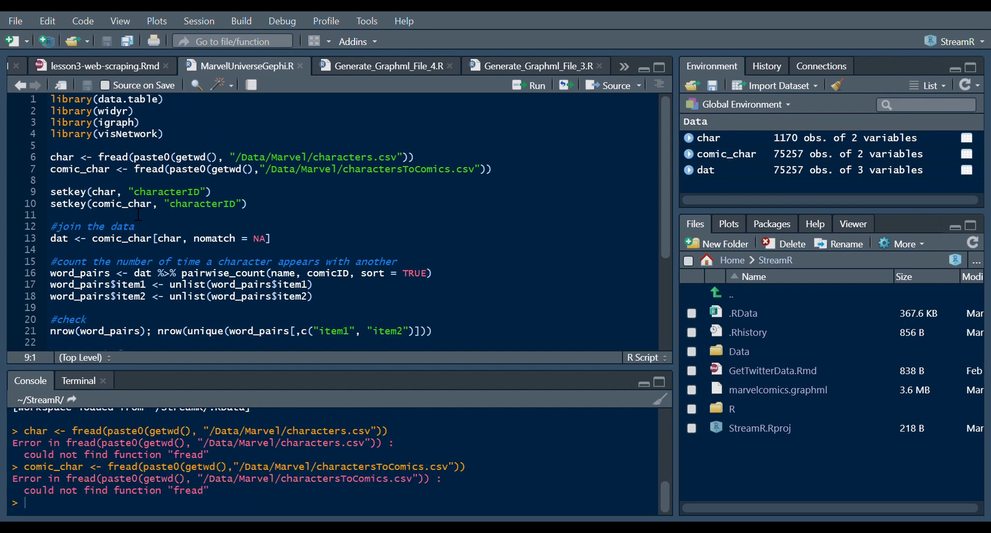
Load the data.table, widyr, igraph and visNetwork libraries, and read the two Marvel CSV files into char and comic_char
key(Up)
key(Up)
key(Up)
key(Up)
key(Up)
key(Up)
key(Up)
key(Up)
key(ctrl+Return)
key(ctrl+Return)
key(ctrl+Return)
key(ctrl+Return)
key(ctrl+Return)
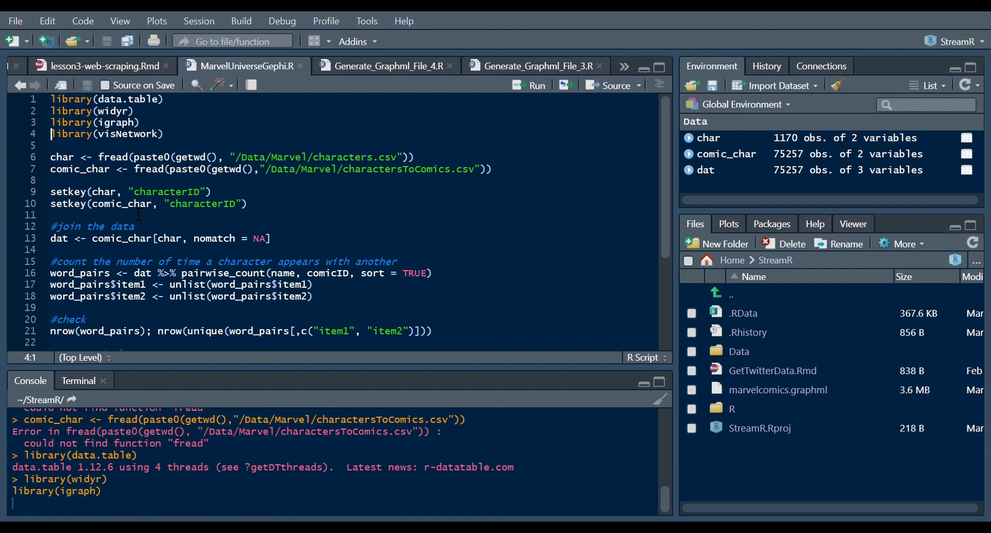
key(ctrl+Return)
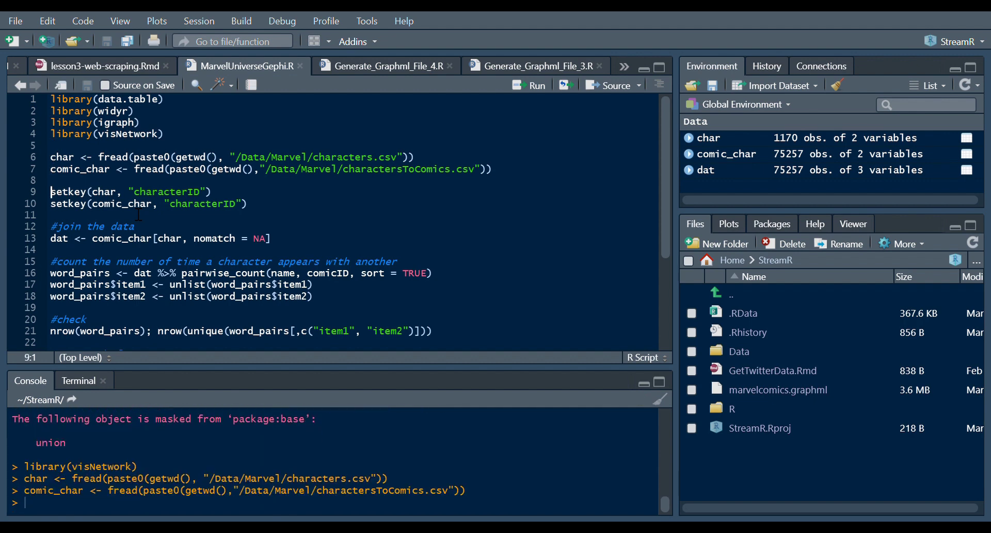
Key char and comic_char by characterID and join them into dat by running the script lines
key(ctrl+Return)
key(ctrl+Return)
key(ctrl+Return)
key(ctrl+Return)
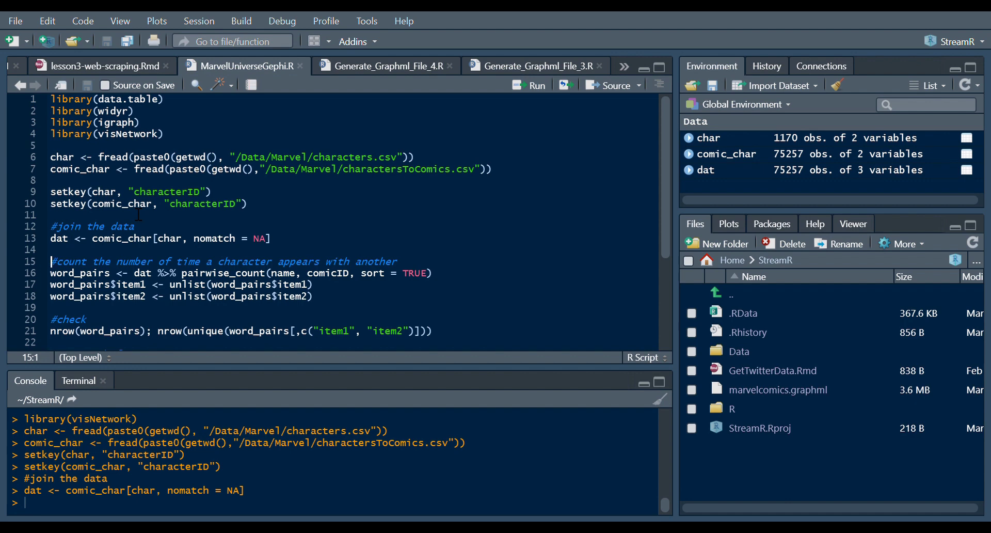
Run the pairwise count of names by comicID into word_pairs, and unlist its item1 and item2 columns
key(ctrl+Return)
key(ctrl+Return)
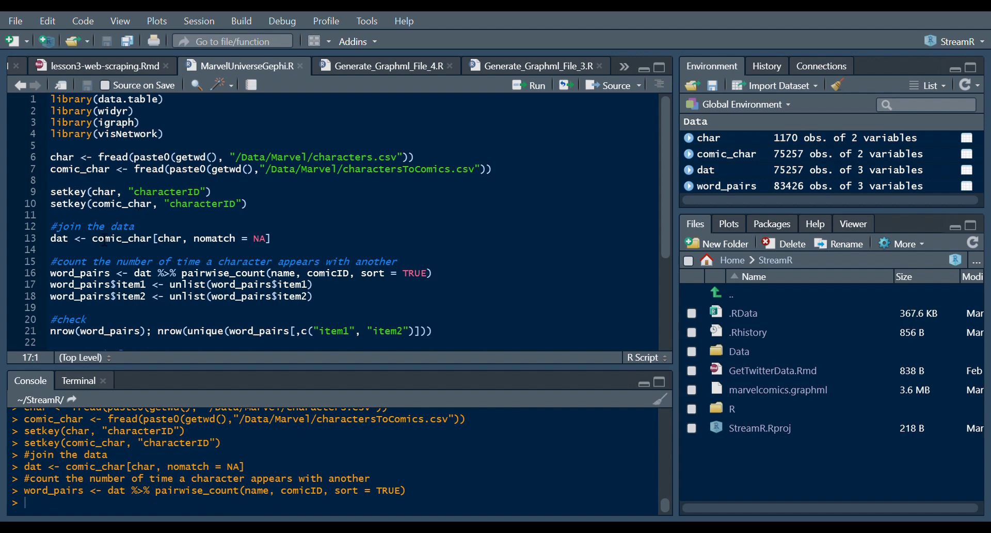
drag(271, 242, 39, 230)
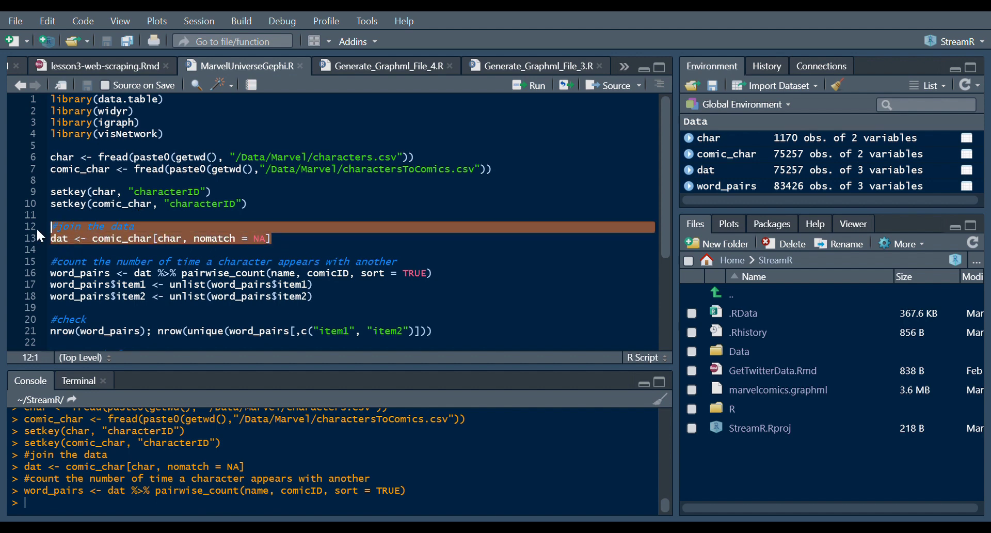
click(115, 277)
click(44, 285)
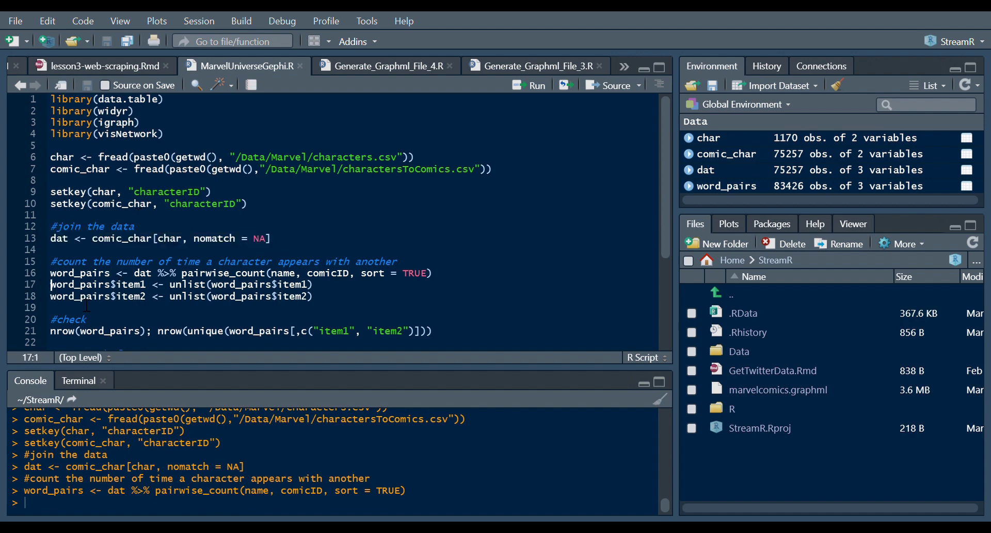
key(ctrl+Return)
key(ctrl+Return)
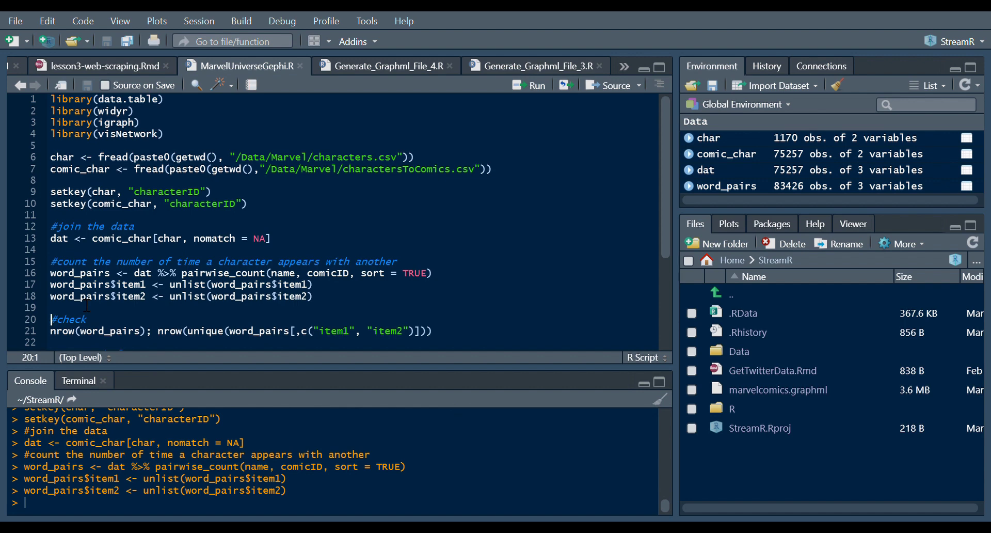
scroll(87, 307, down, 3)
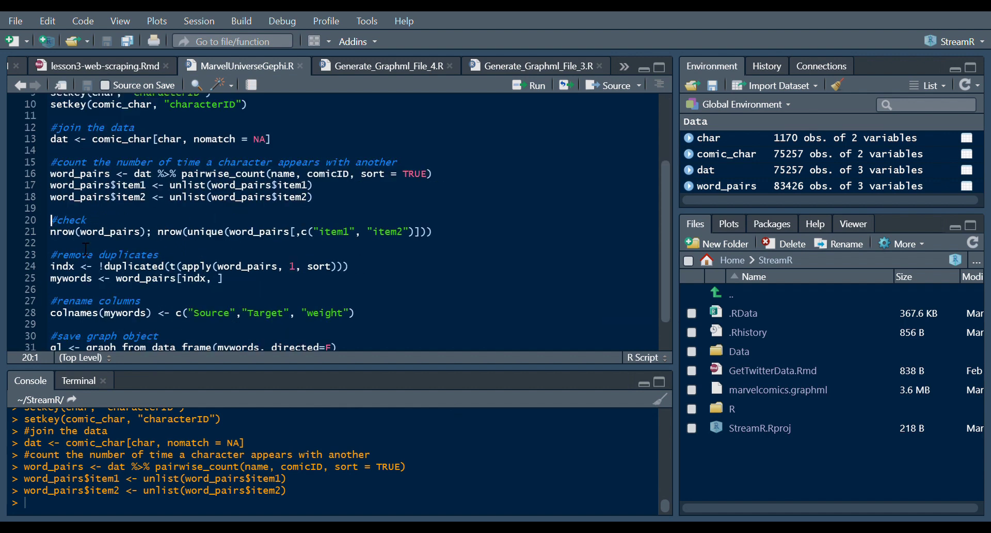
scroll(138, 250, up, 3)
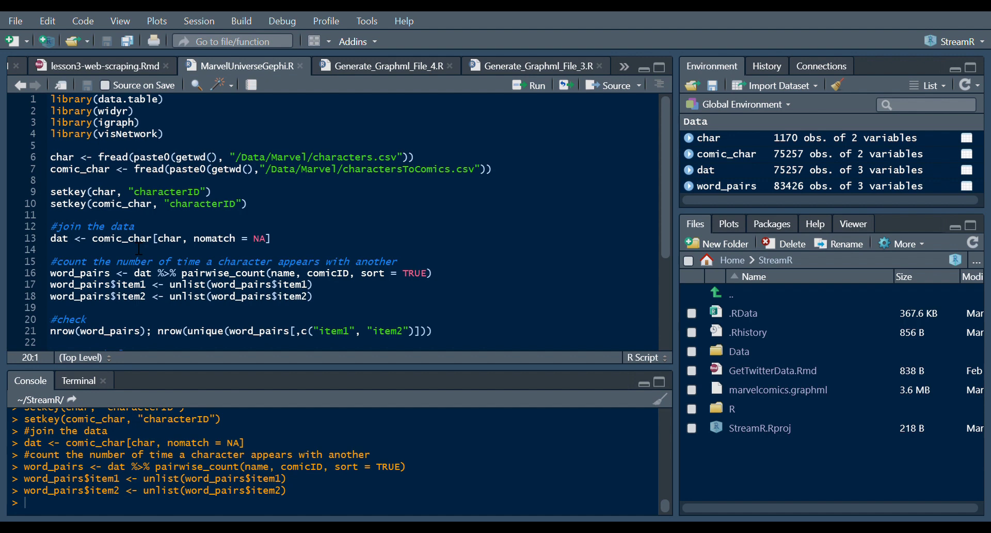
drag(350, 273, 273, 273)
click(325, 297)
click(296, 284)
Print word_pairs in the console and review the character pairs and their counts
drag(110, 273, 50, 274)
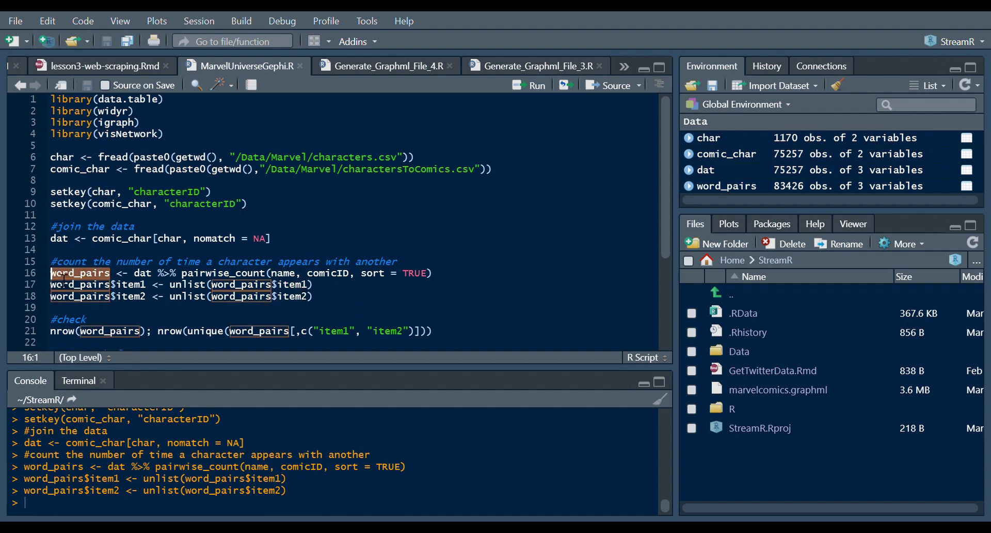
key(ctrl+c)
click(123, 287)
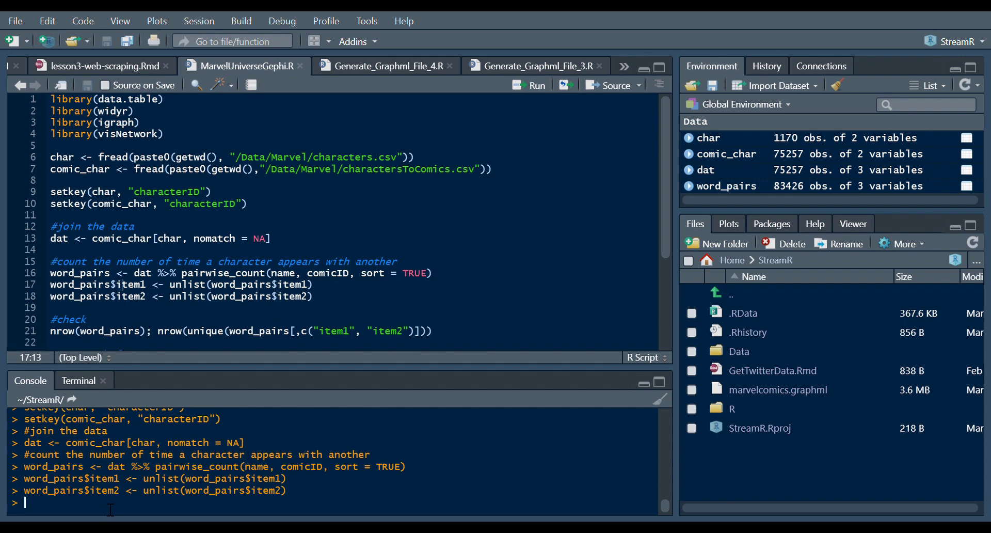
click(110, 510)
key(ctrl+v)
key(Return)
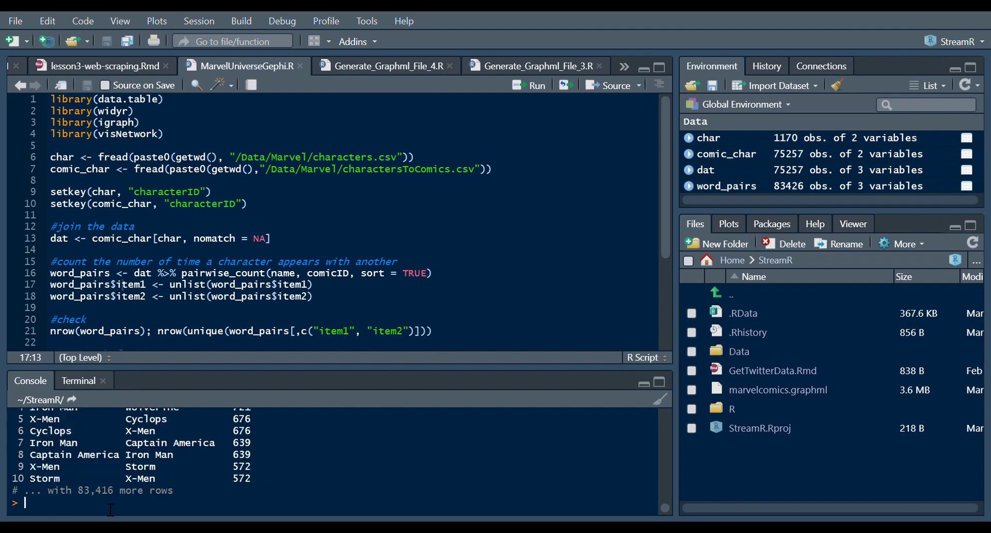
drag(274, 371, 274, 356)
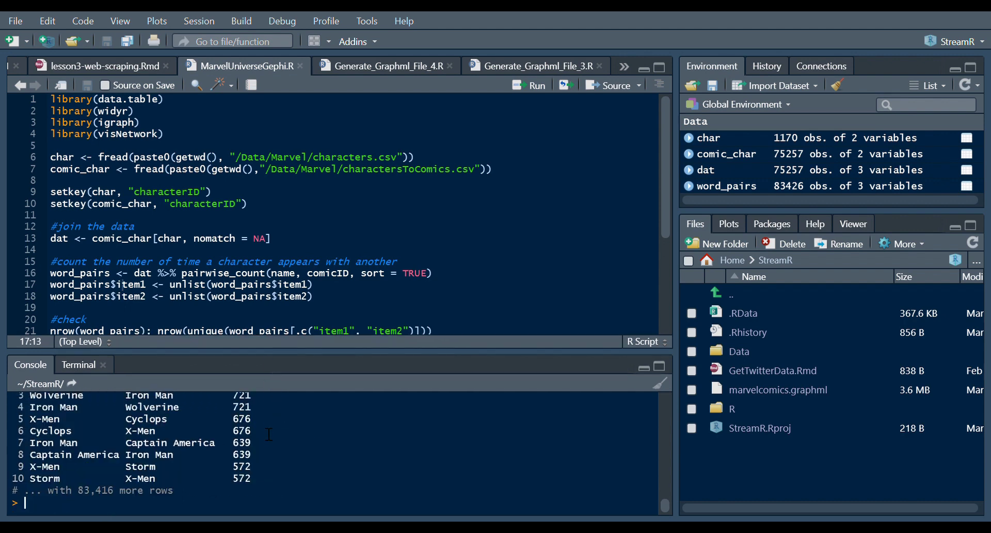
scroll(268, 433, up, 3)
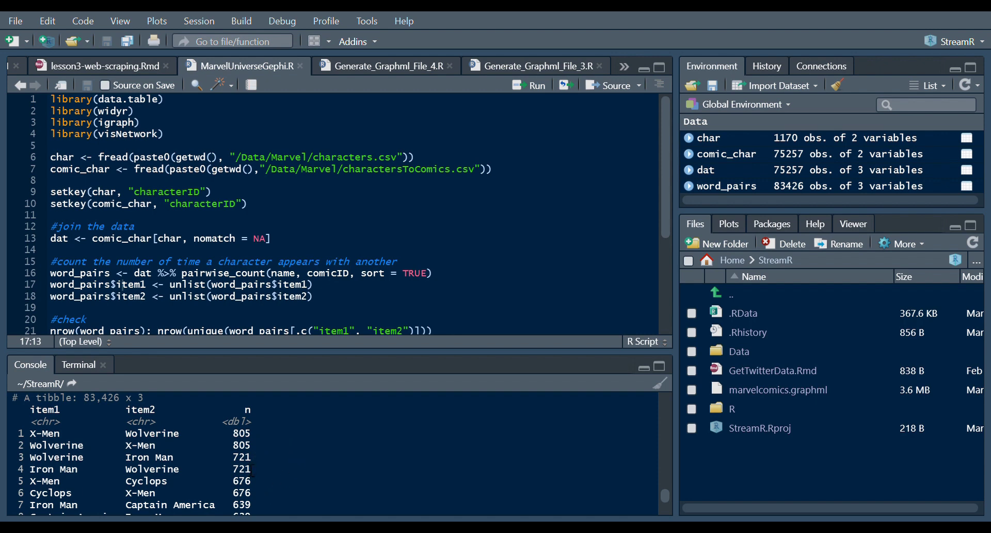
scroll(232, 439, down, 3)
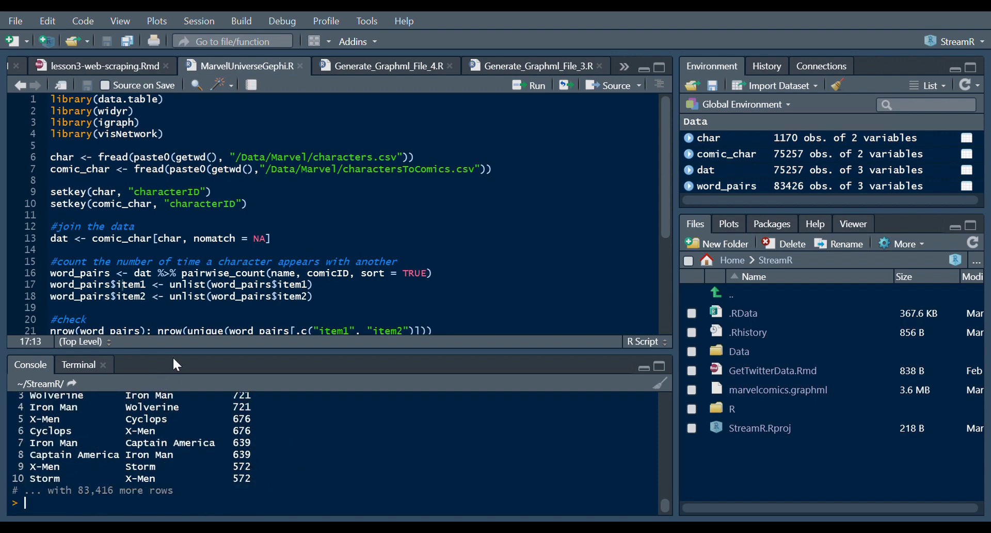
scroll(178, 403, up, 3)
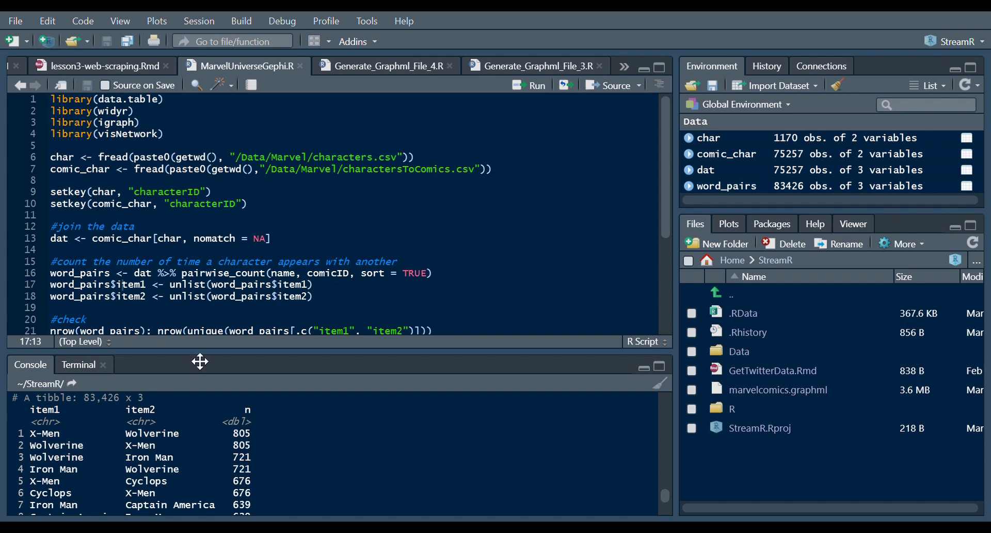
drag(200, 362, 198, 379)
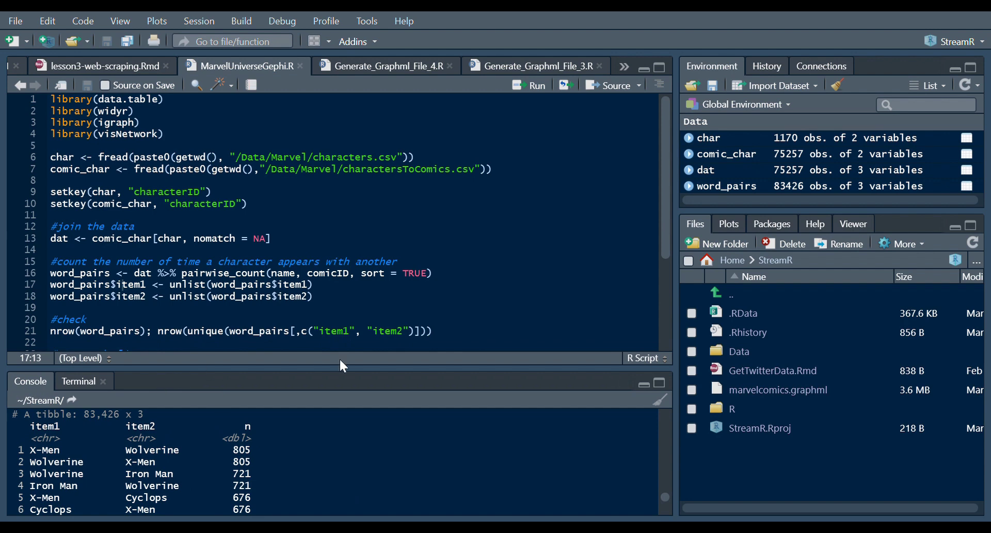
Run the row-count check on word_pairs, and remove its duplicate pairs to create mywords
click(57, 285)
click(52, 332)
scroll(78, 338, down, 3)
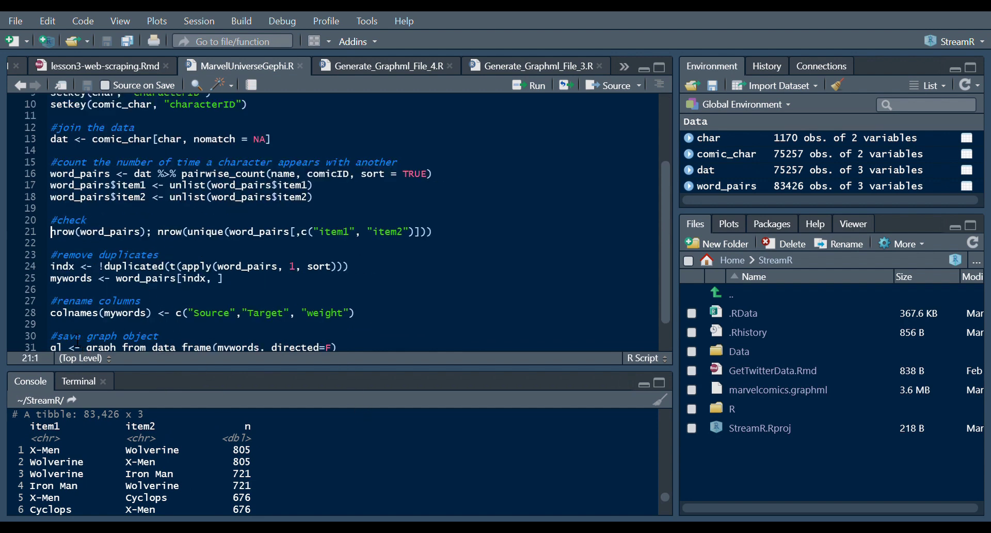
key(ctrl+Return)
key(ctrl+Return)
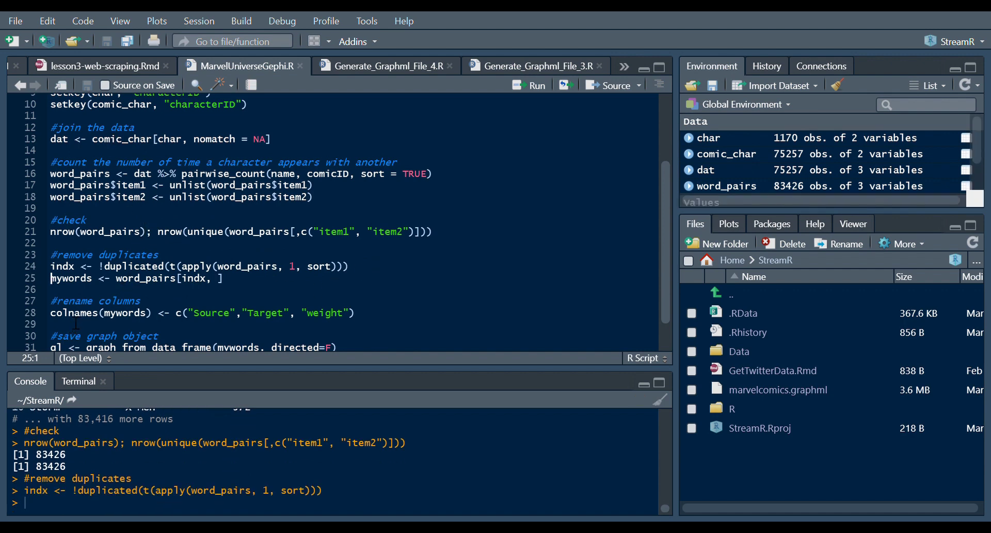
key(ctrl+Return)
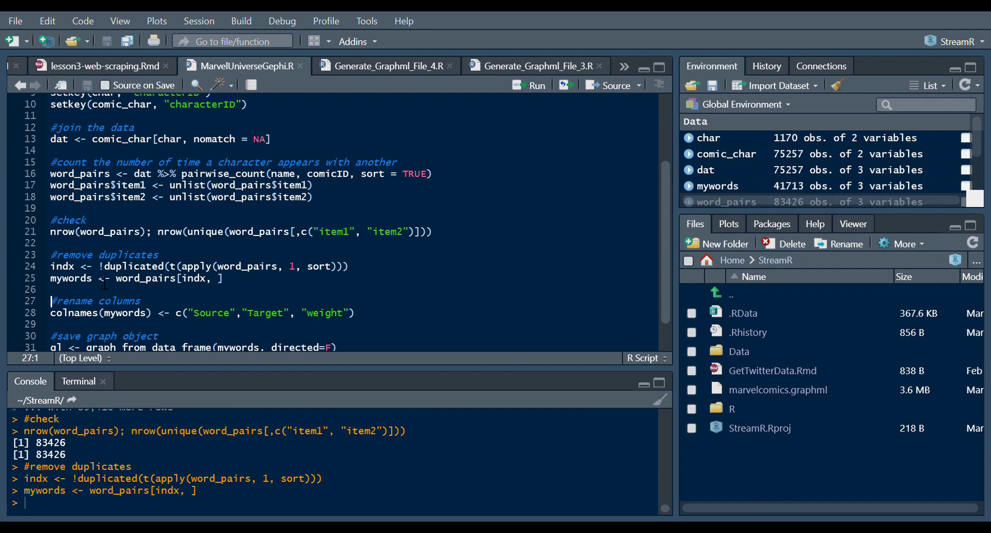
Rename the mywords columns to Source, Target and weight, and print mywords in the console for review
key(ctrl+Return)
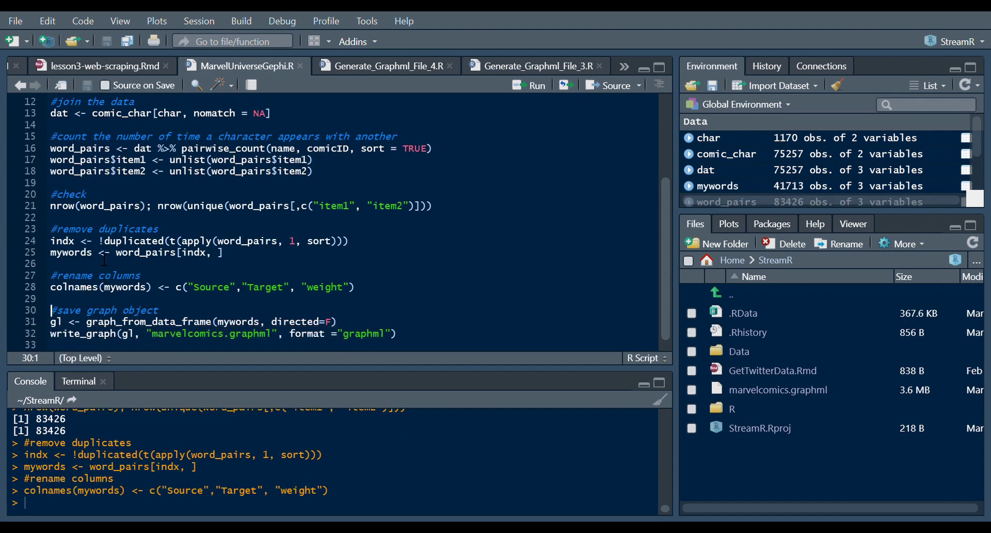
click(59, 258)
key(Down)
text(mywords)
key(Return)
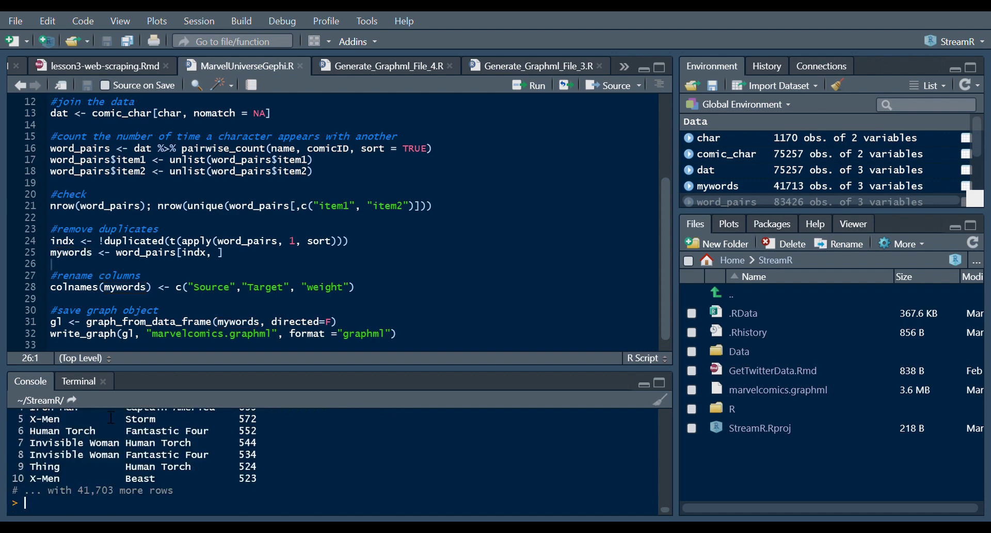
drag(150, 371, 143, 343)
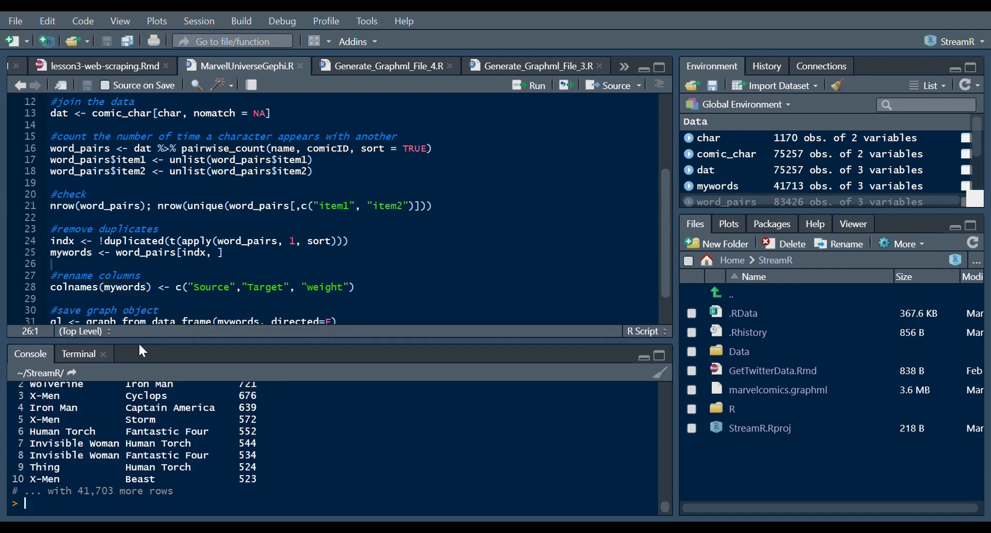
scroll(87, 453, up, 2)
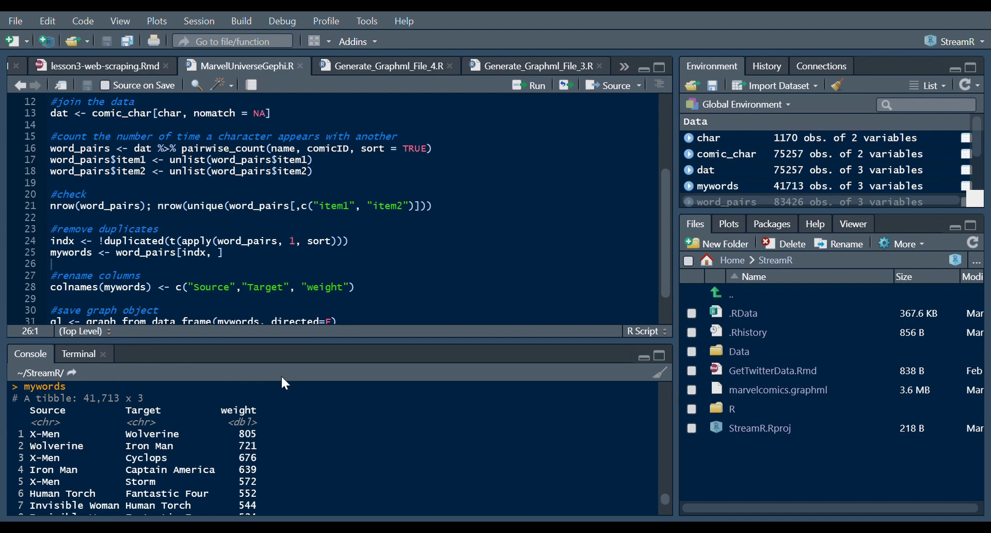
scroll(194, 303, down, 1)
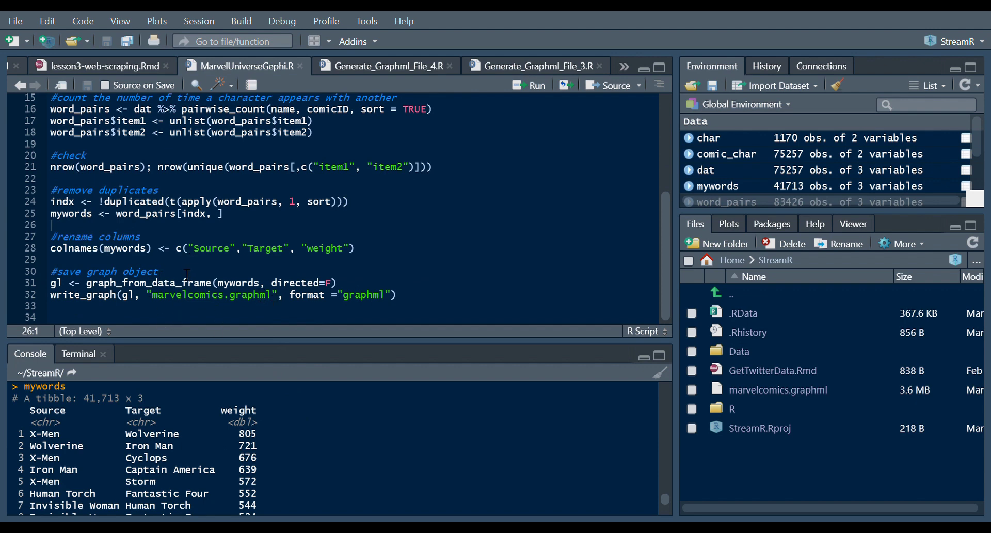
drag(371, 253, 51, 254)
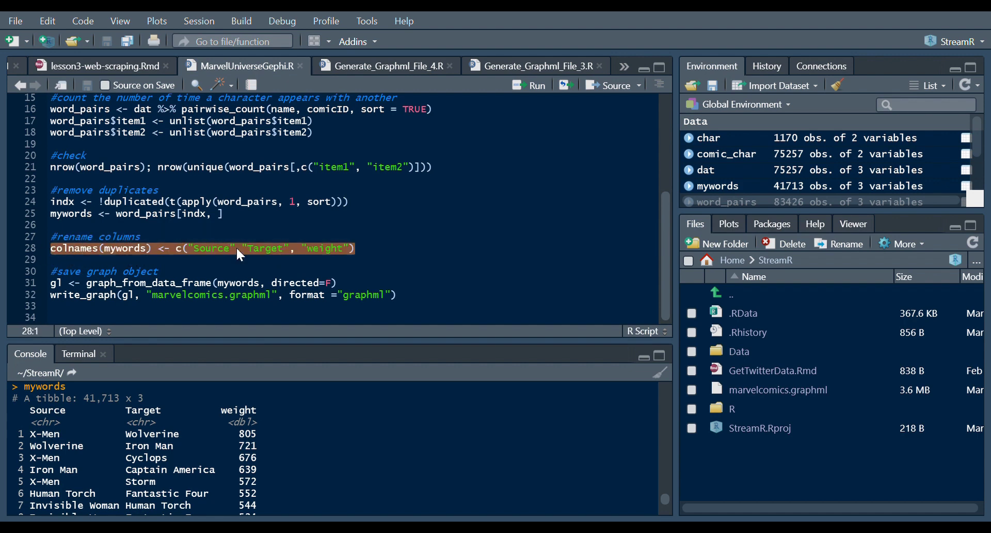
click(359, 254)
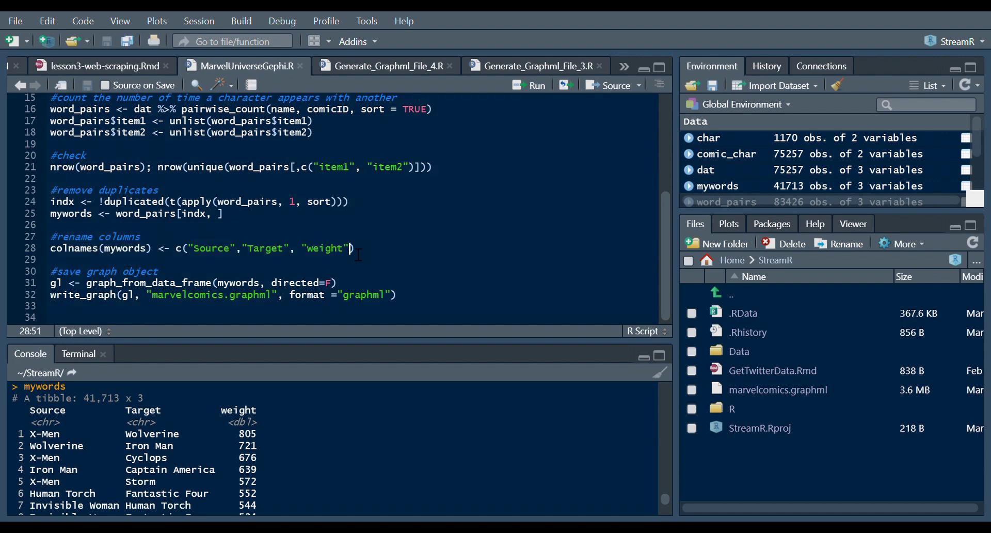
drag(350, 253, 197, 258)
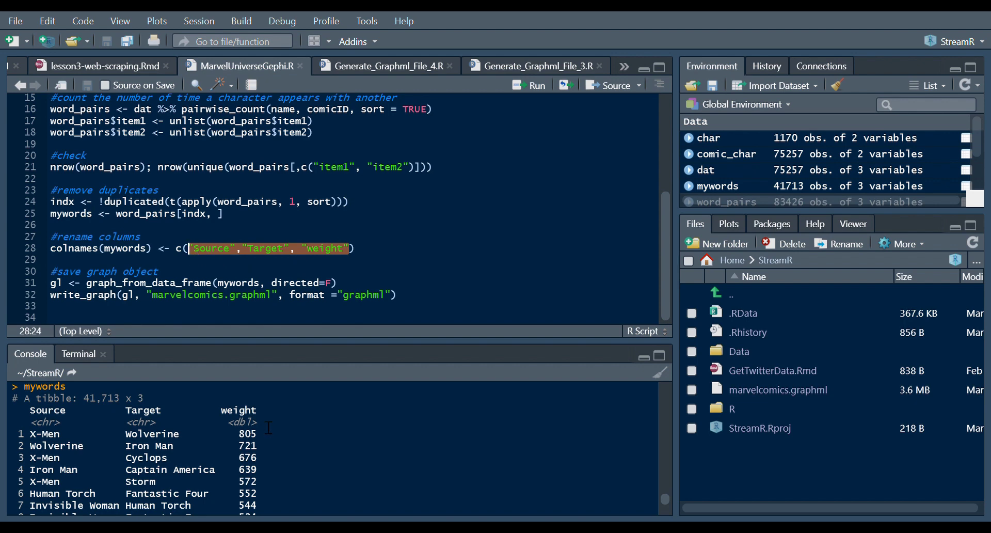
scroll(269, 427, up, 5)
scroll(268, 428, up, 3)
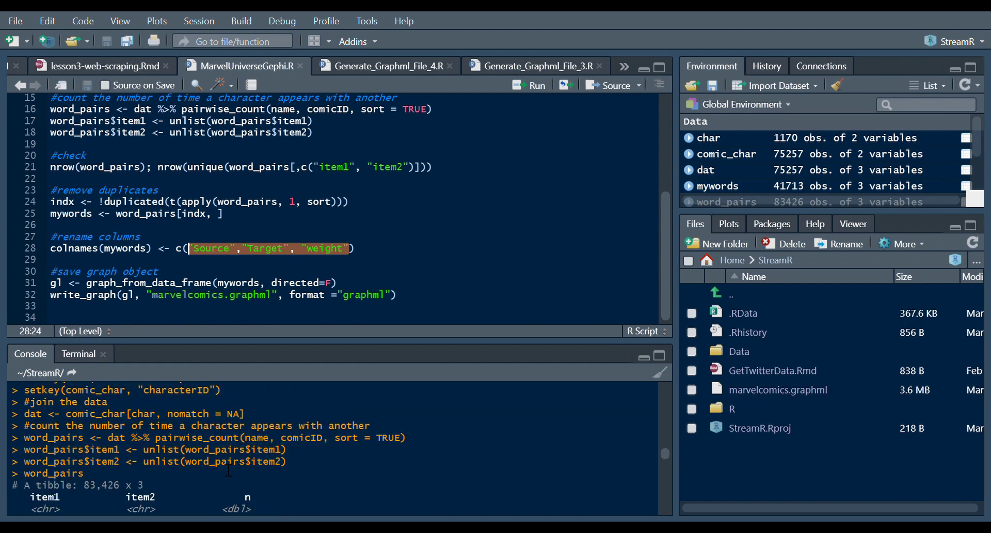
click(364, 249)
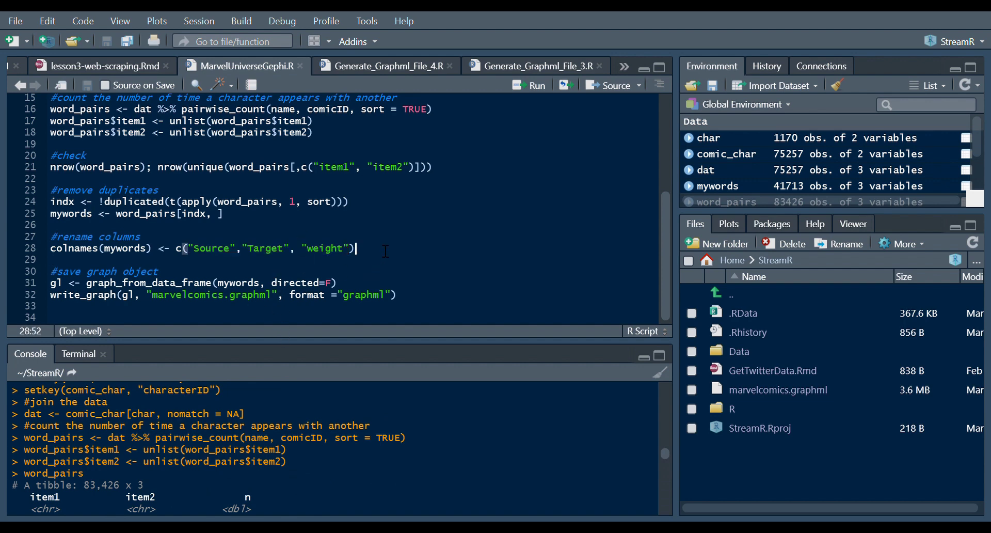
Build the undirected graph gl from mywords and write it to marvelcomics.graphml in graphml format
click(273, 295)
click(44, 286)
key(ctrl+Return)
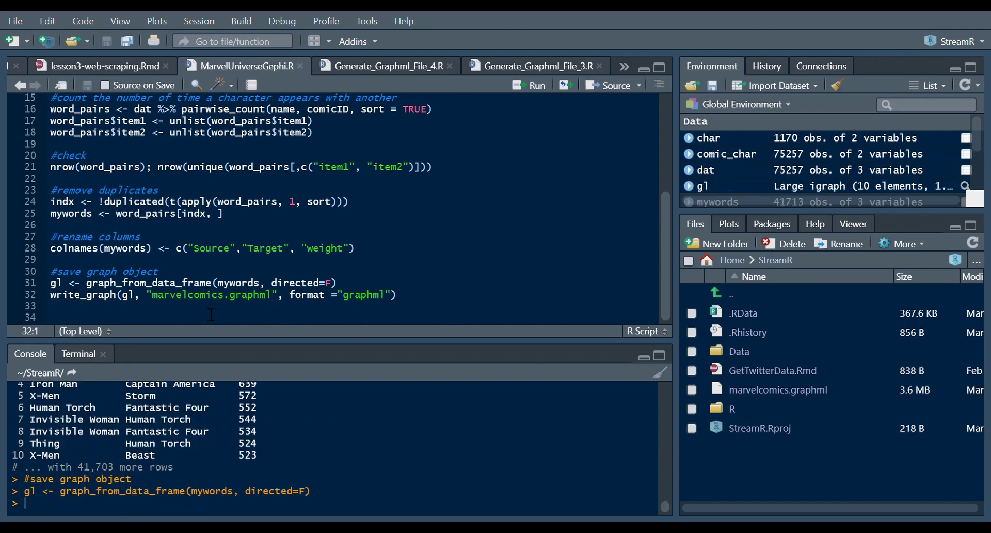
key(ctrl+Return)
drag(116, 296, 57, 297)
click(118, 296)
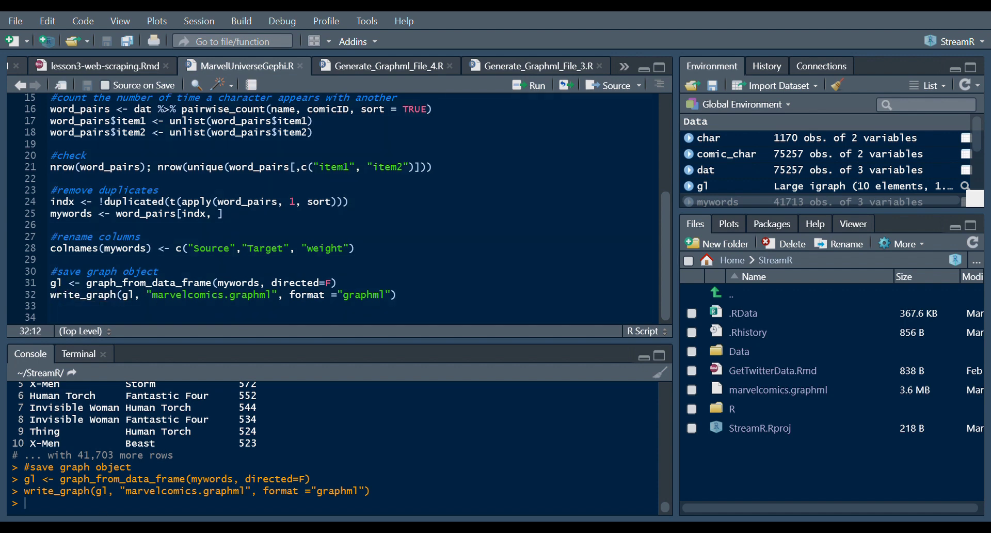
Print the gl graph object in the console and review its attributes and edge list
text(gl)
key(Return)
drag(258, 345, 258, 303)
scroll(398, 445, up, 2)
scroll(398, 449, down, 2)
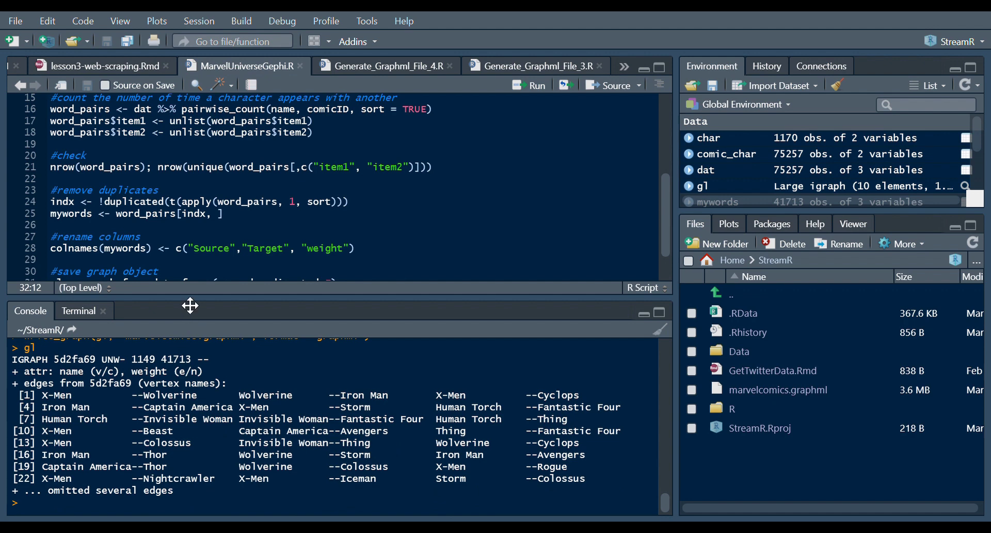
drag(190, 308, 198, 368)
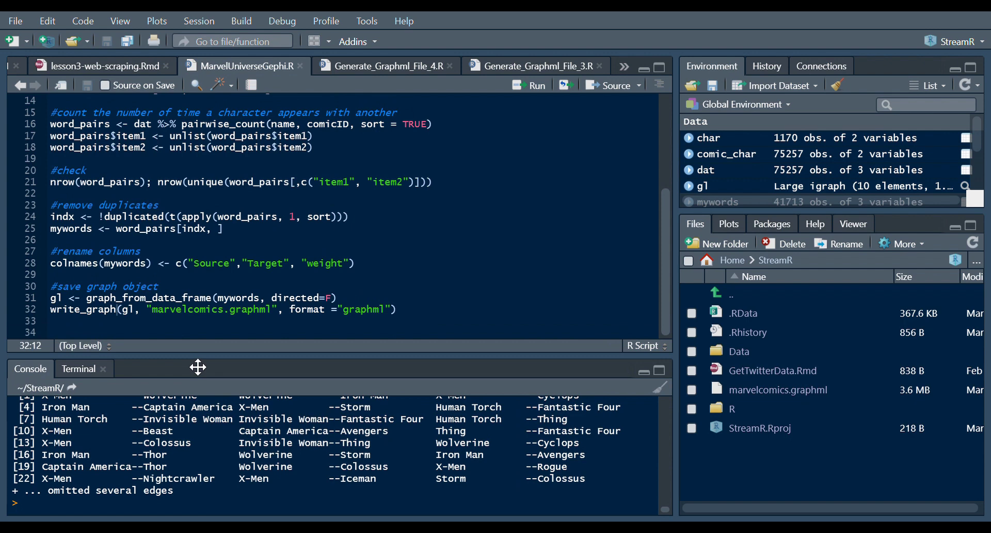
Switch to Gephi, show the overview of the imported network, and run the Modularity statistic
scroll(210, 264, up, 5)
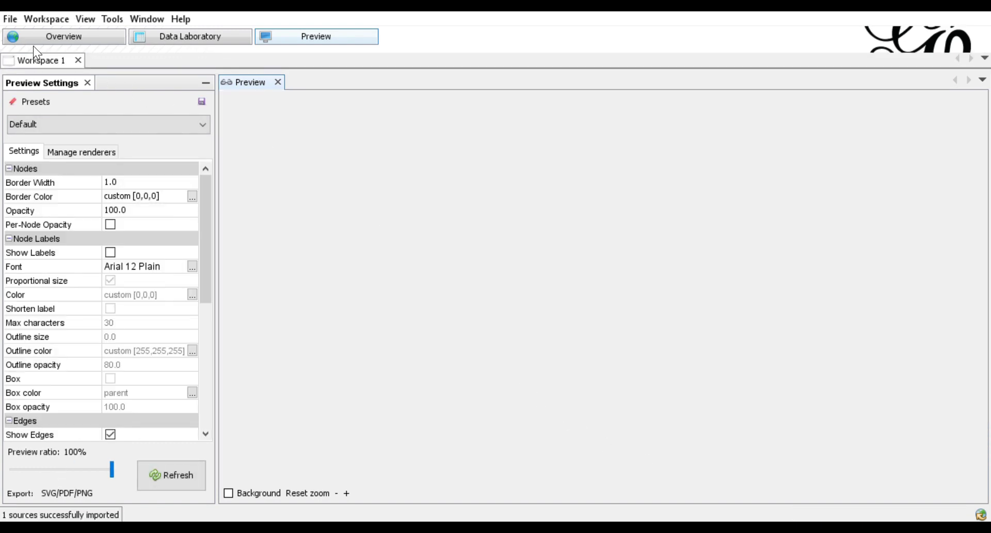
click(54, 40)
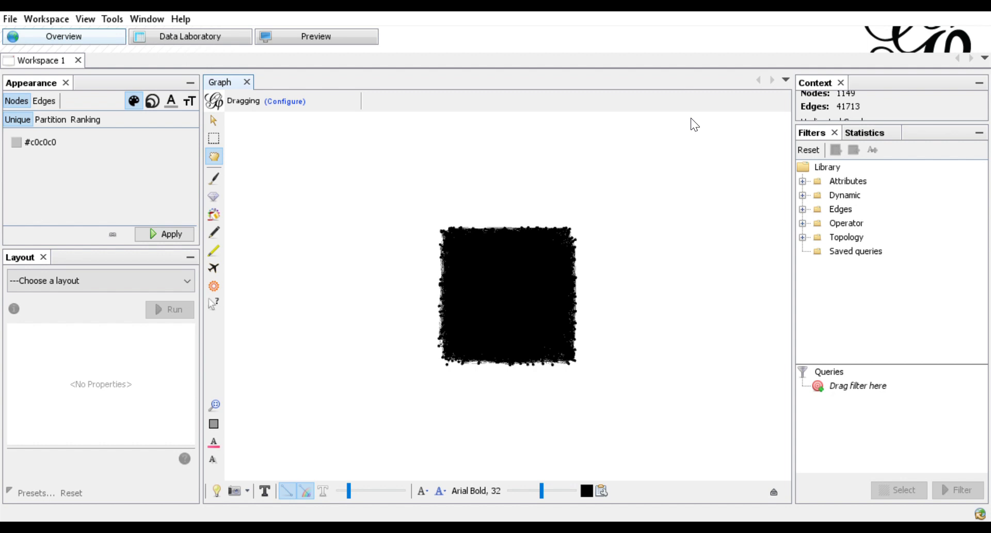
click(862, 133)
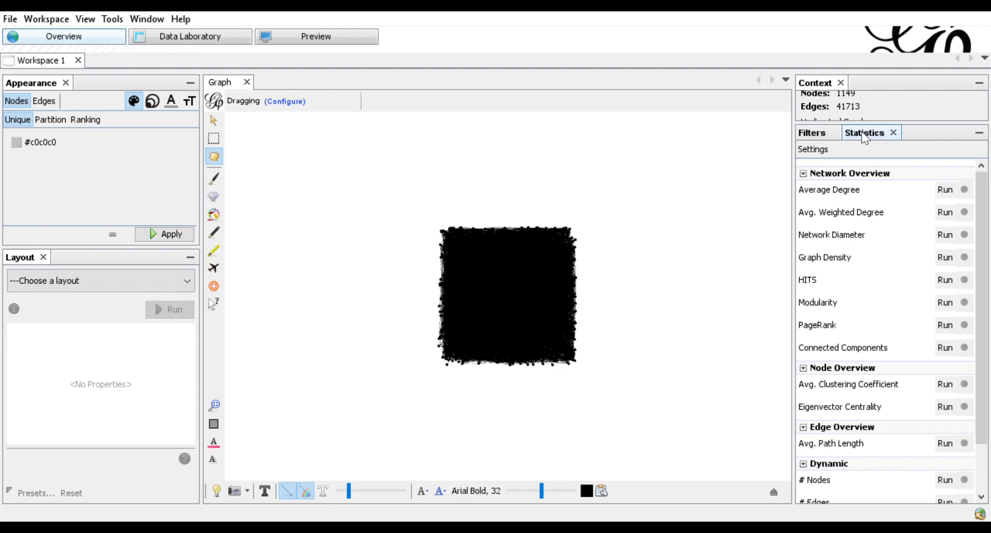
click(943, 303)
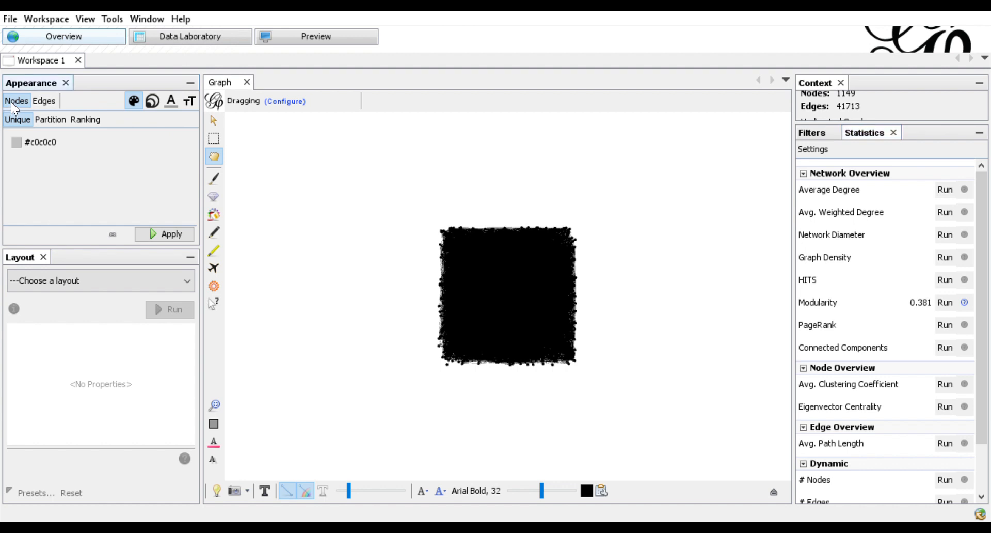
Colour the nodes by the Modularity Class partition, using dark grey, green, light blue and orange for classes 3, 0, 4 and 2
click(54, 120)
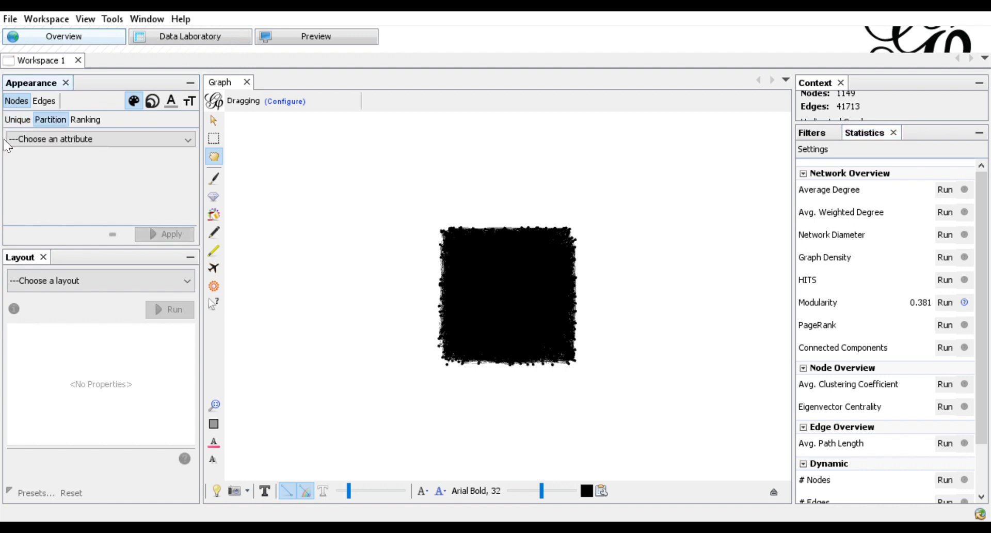
click(48, 136)
click(45, 164)
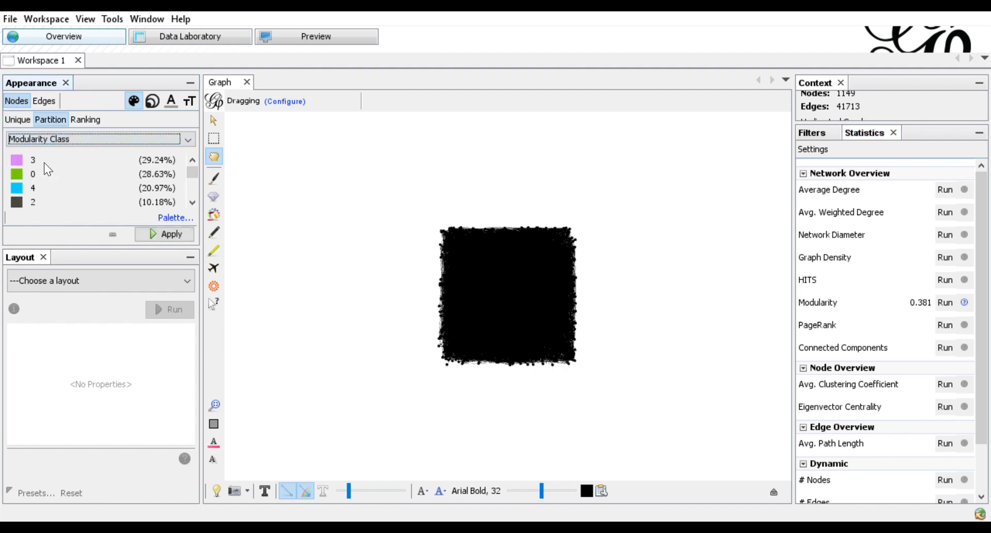
mouse_move(192, 169)
mouse_down()
mouse_move(193, 193)
mouse_move(193, 167)
mouse_up()
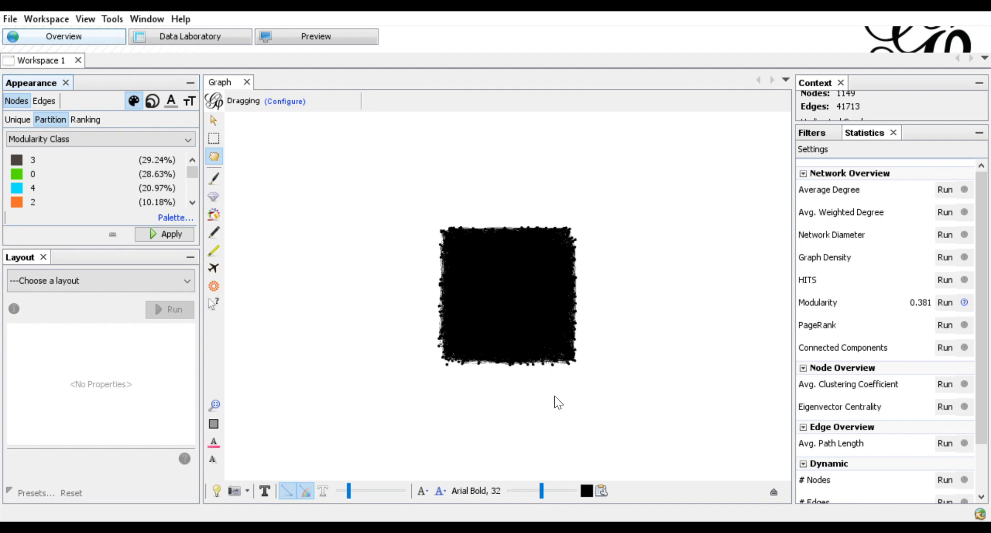
click(180, 237)
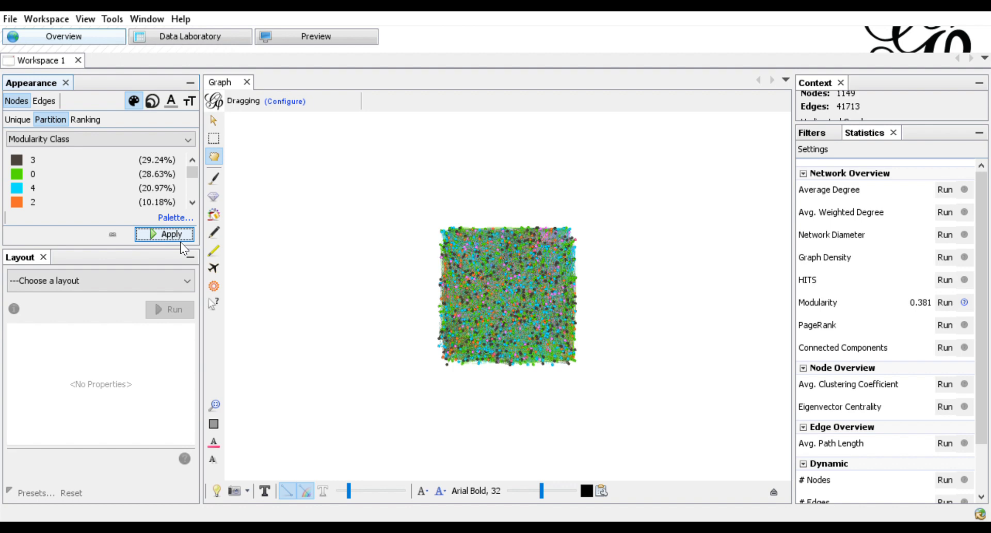
Run the Force Atlas layout on the network, and stop it once the communities have spread apart
click(89, 282)
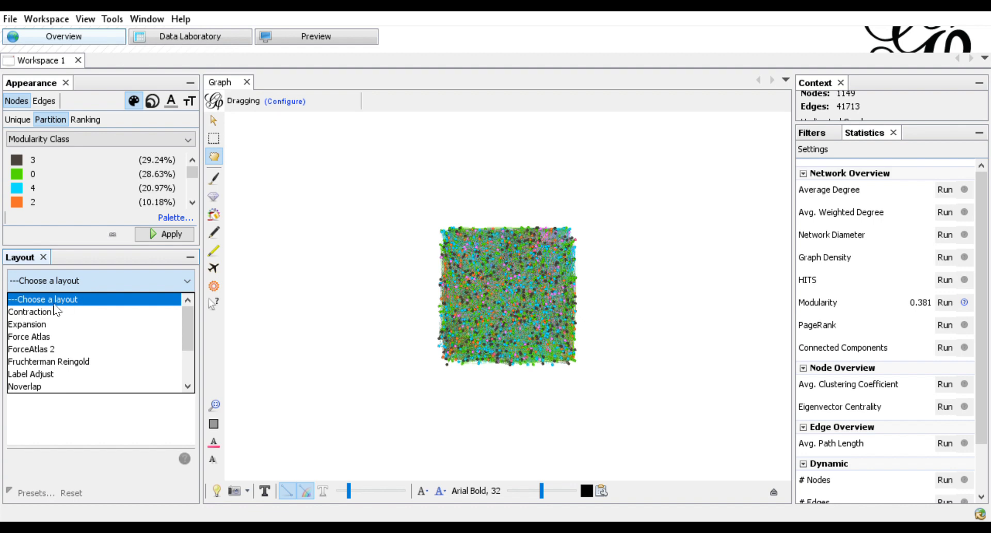
scroll(104, 351, down, 2)
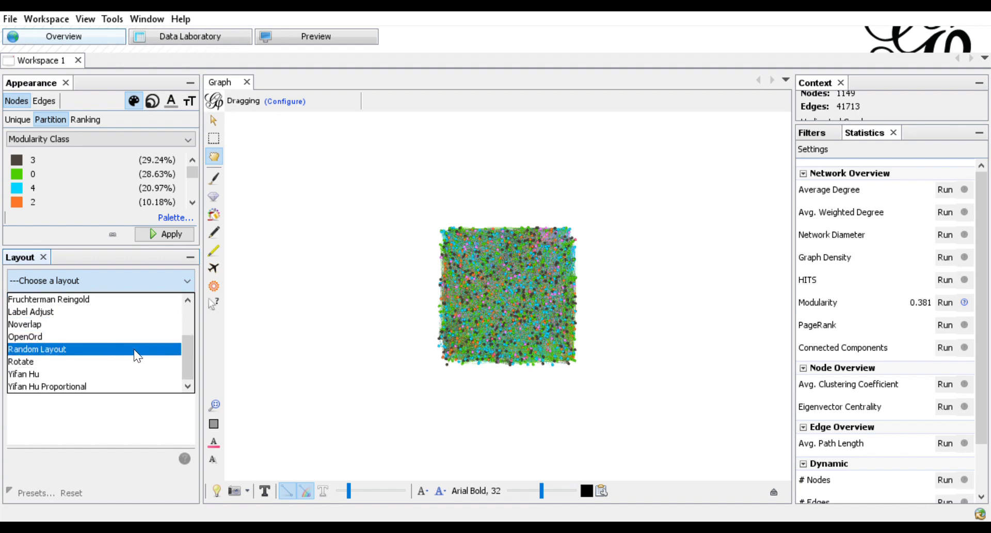
scroll(154, 354, up, 2)
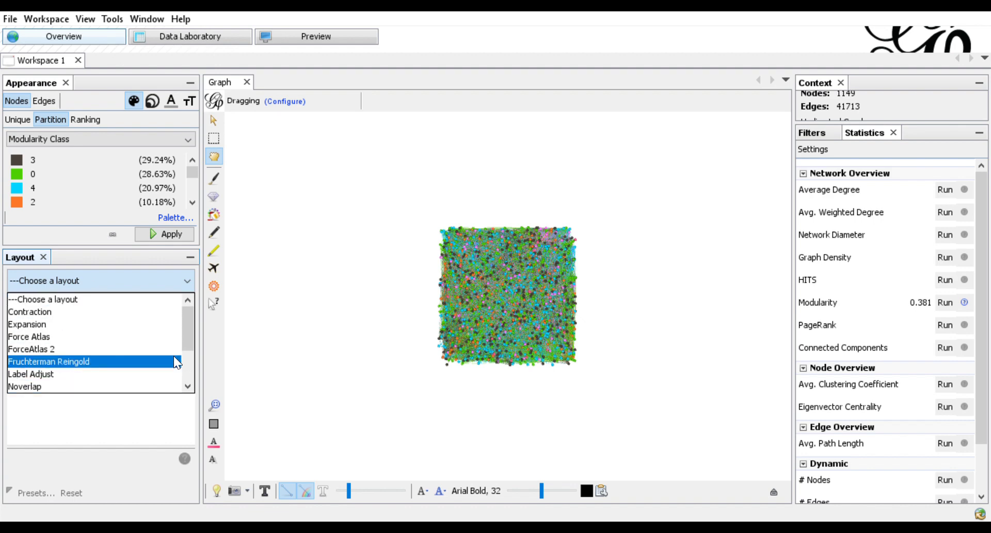
click(147, 344)
click(158, 305)
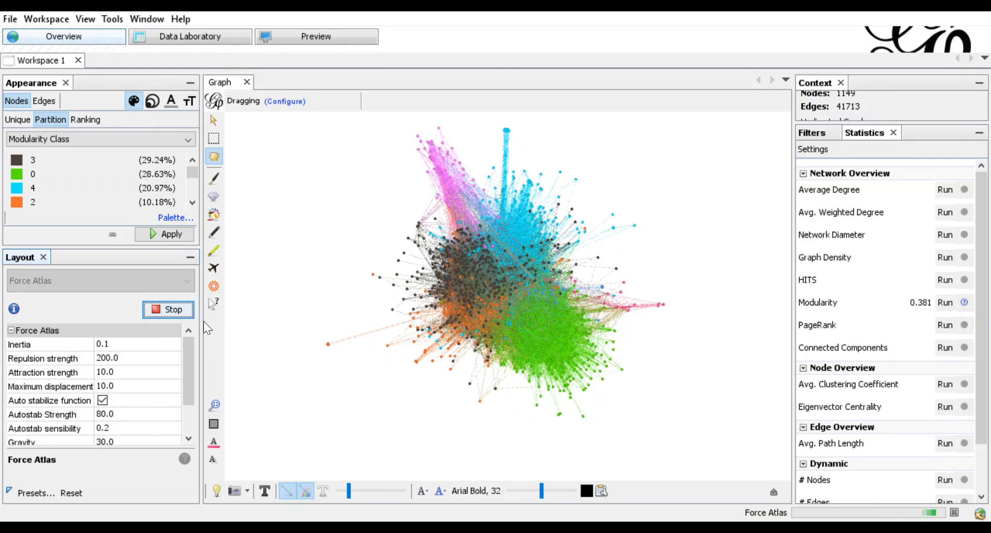
click(182, 314)
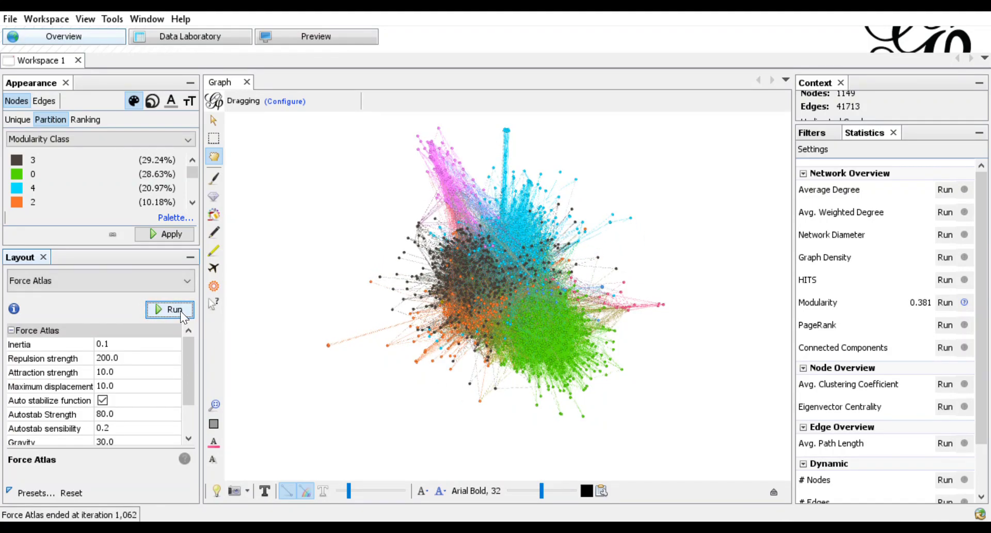
Examine the nodes table and the edges table, checking the Label, name, Modularity Class and Weight columns
click(173, 46)
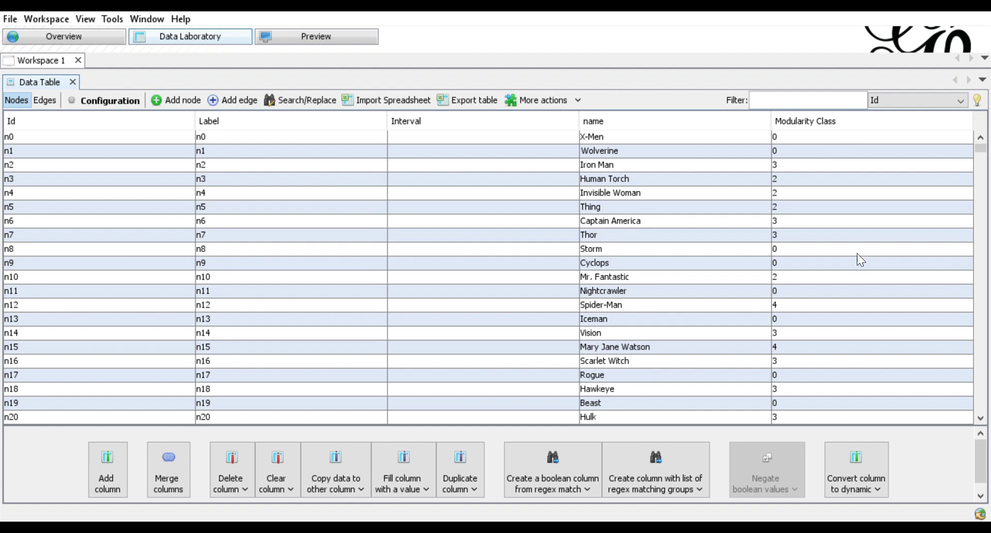
scroll(162, 154, down, 1)
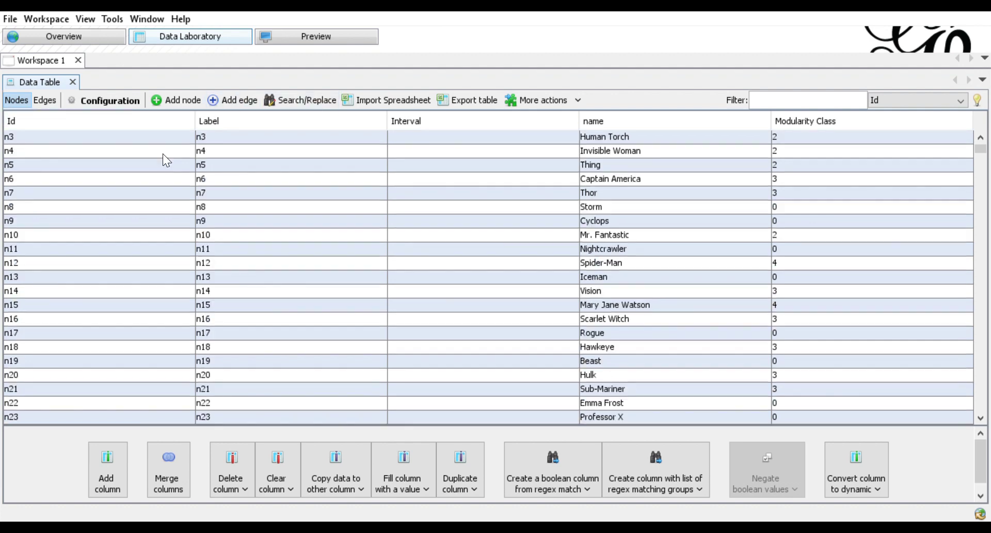
click(49, 99)
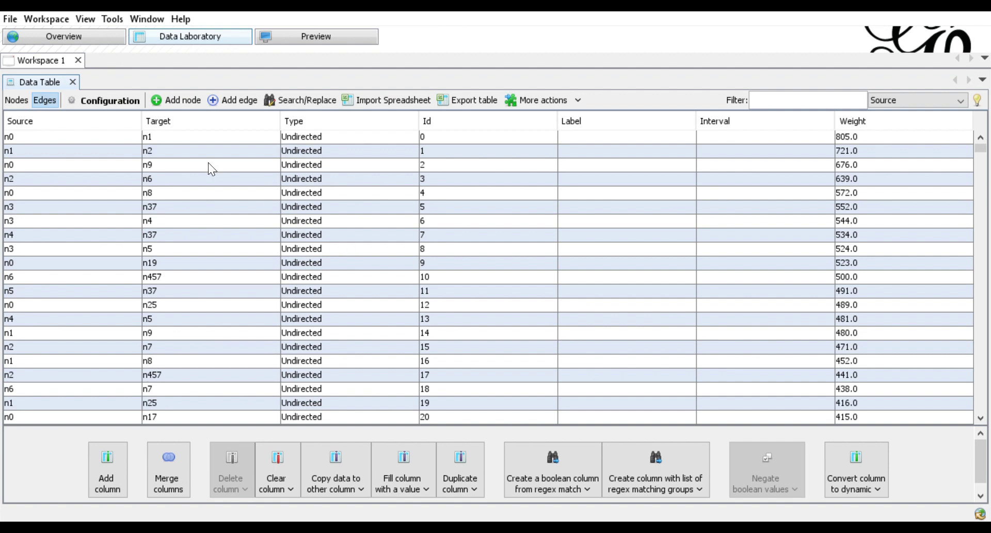
click(13, 100)
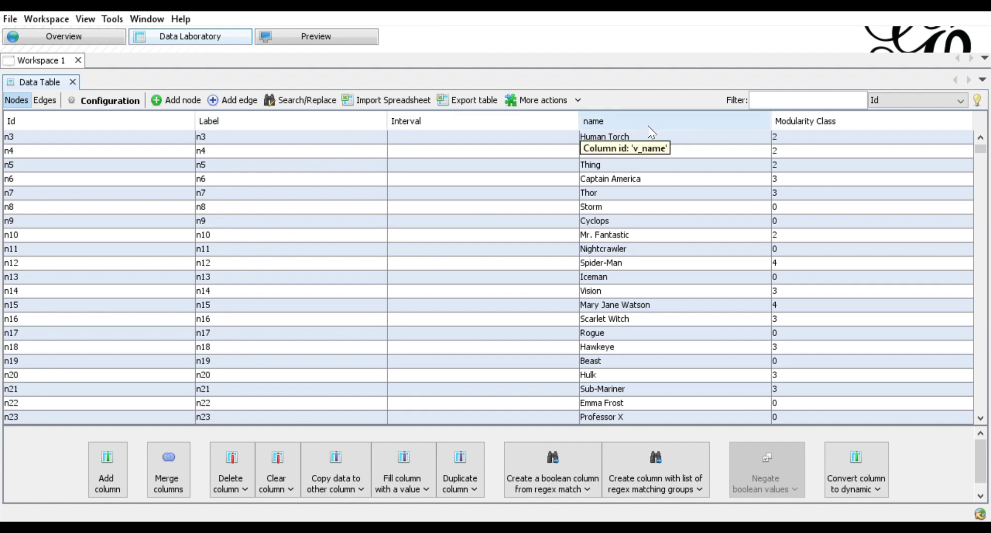
Show node labels in the graph, and copy the name column's data into the nodes table's Label column
click(80, 44)
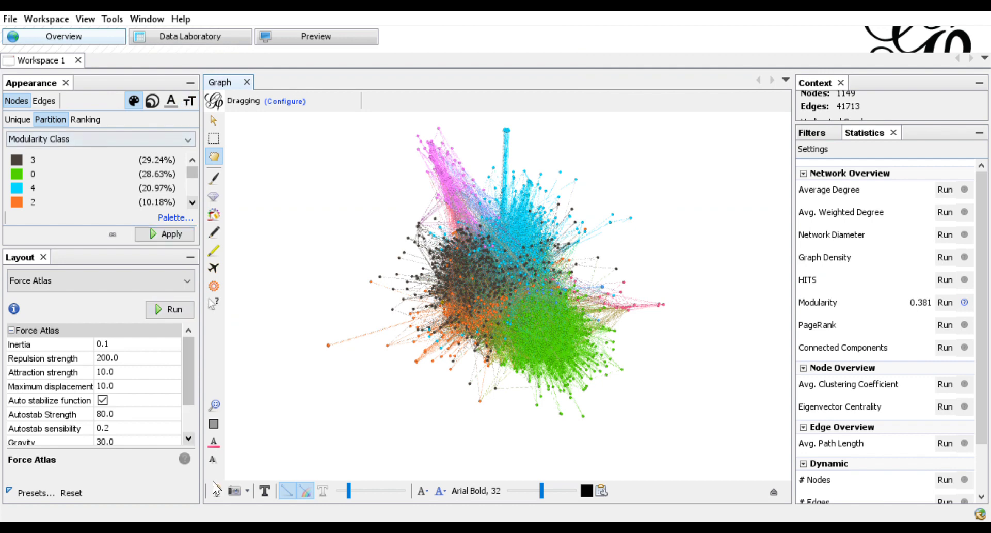
click(264, 490)
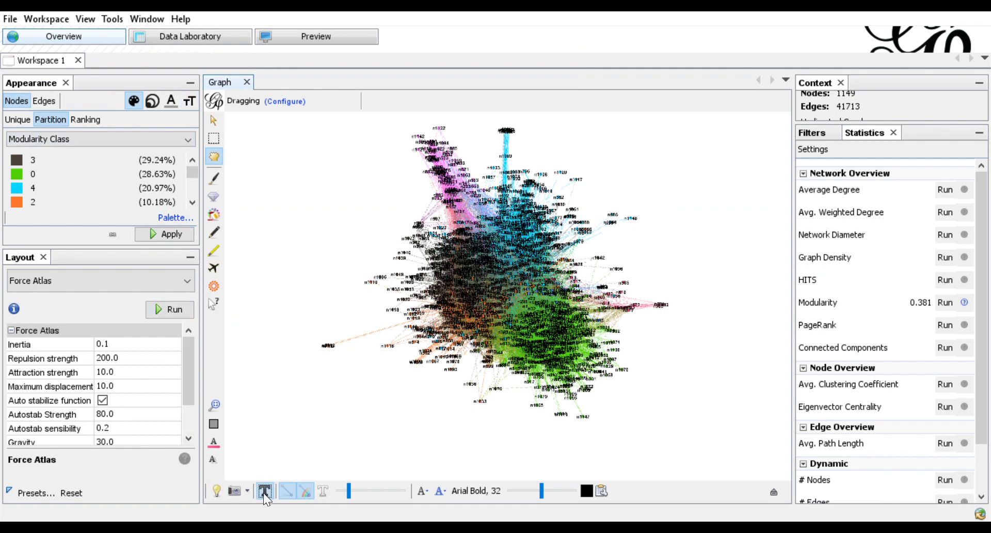
click(220, 38)
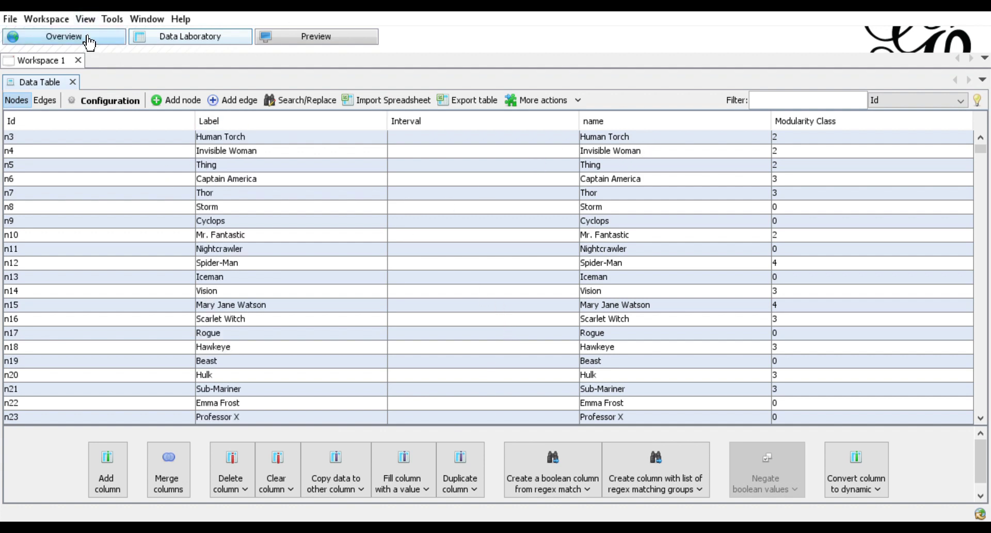
click(62, 36)
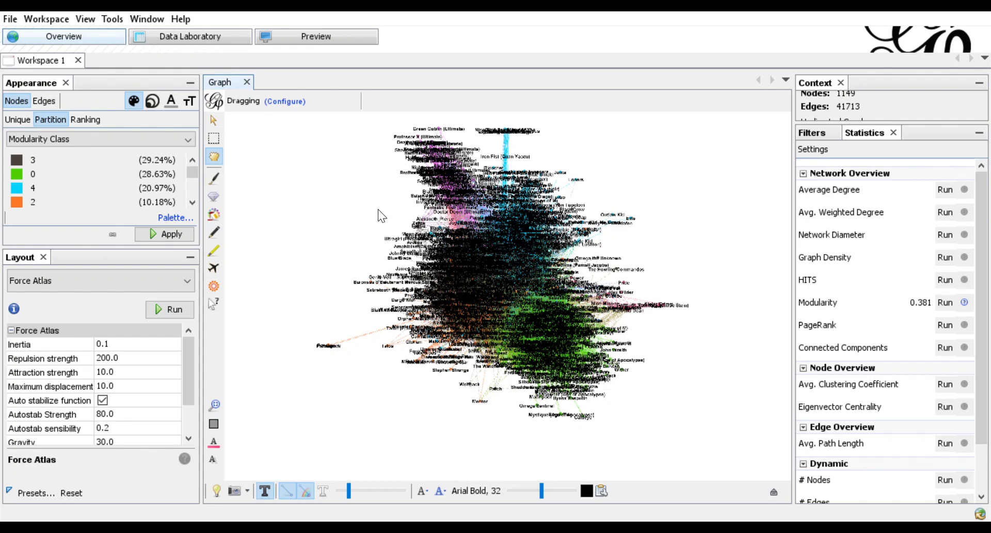
scroll(485, 255, up, 8)
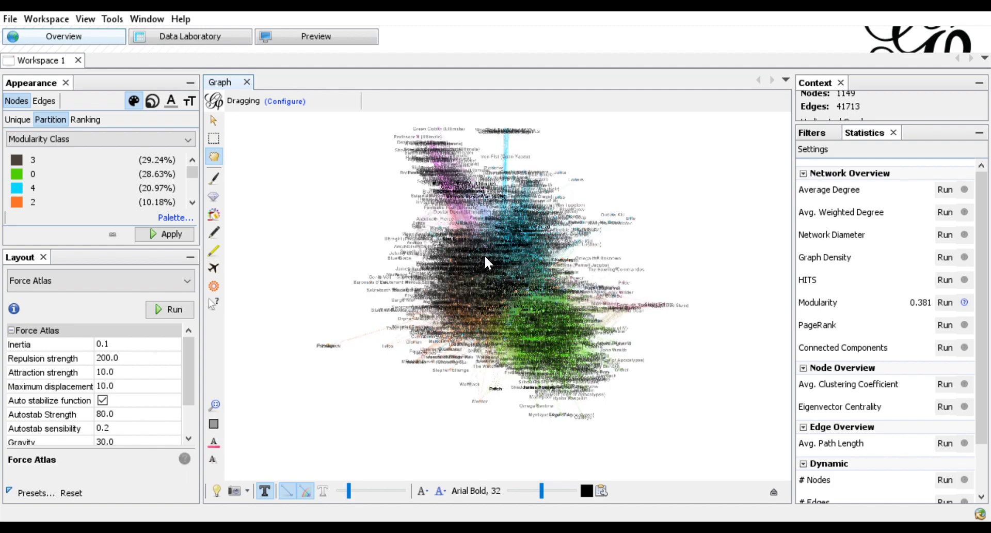
scroll(477, 260, down, 2)
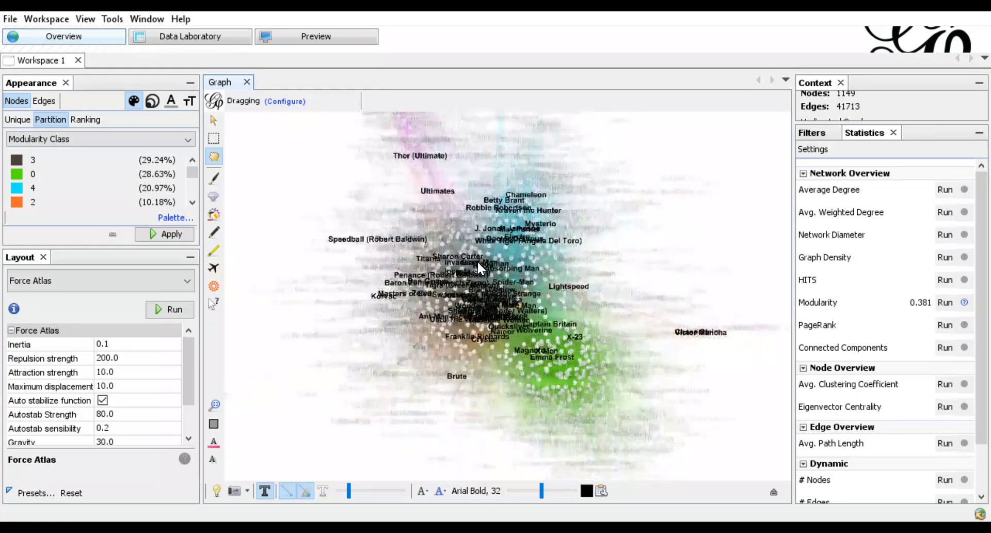
scroll(358, 345, down, 1)
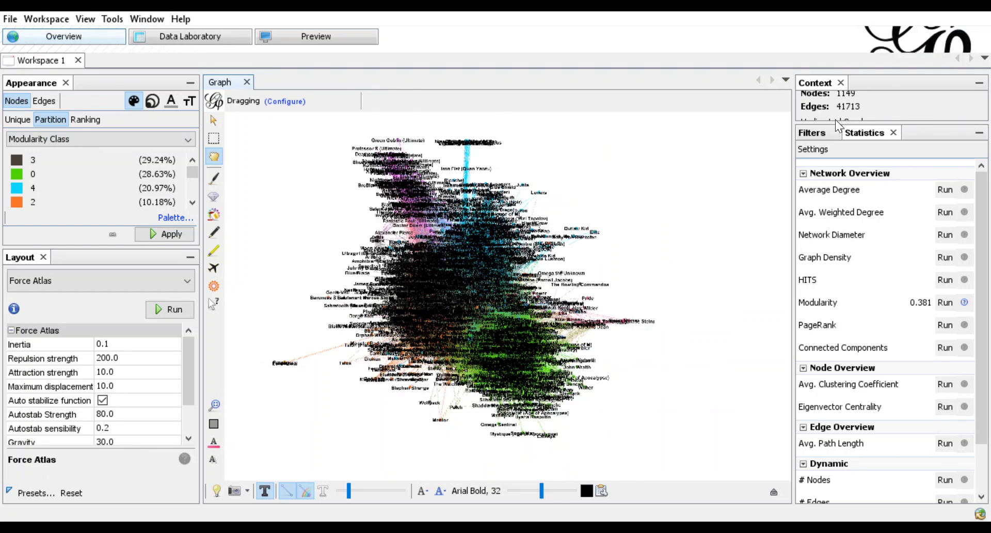
Filter the graph with a Degree Range topology filter set from 150 to 647
click(826, 133)
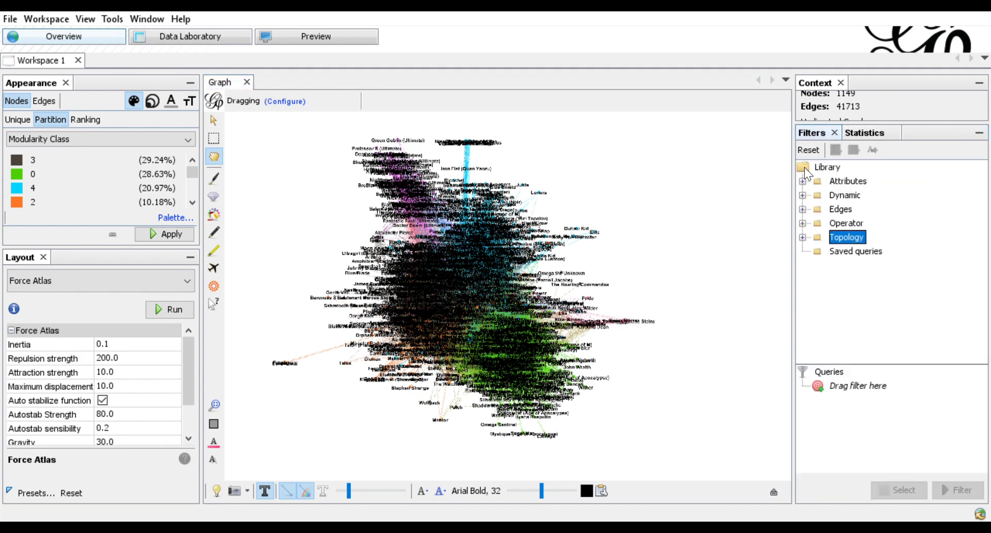
click(803, 238)
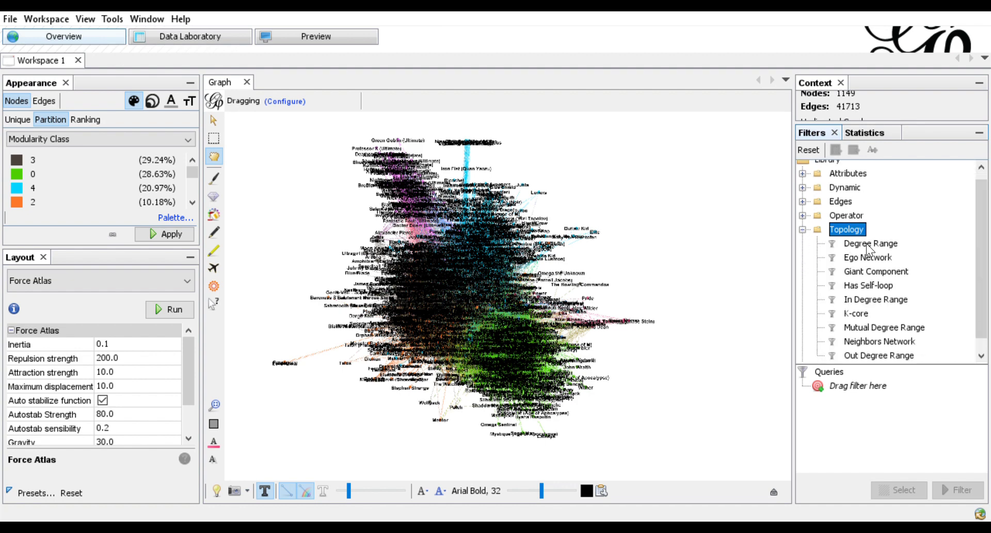
click(866, 243)
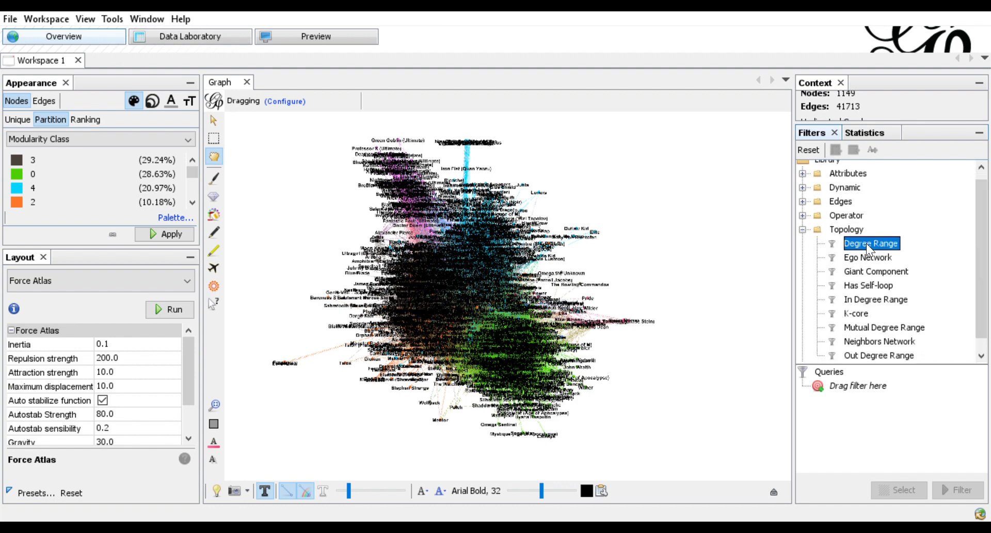
double_click(866, 243)
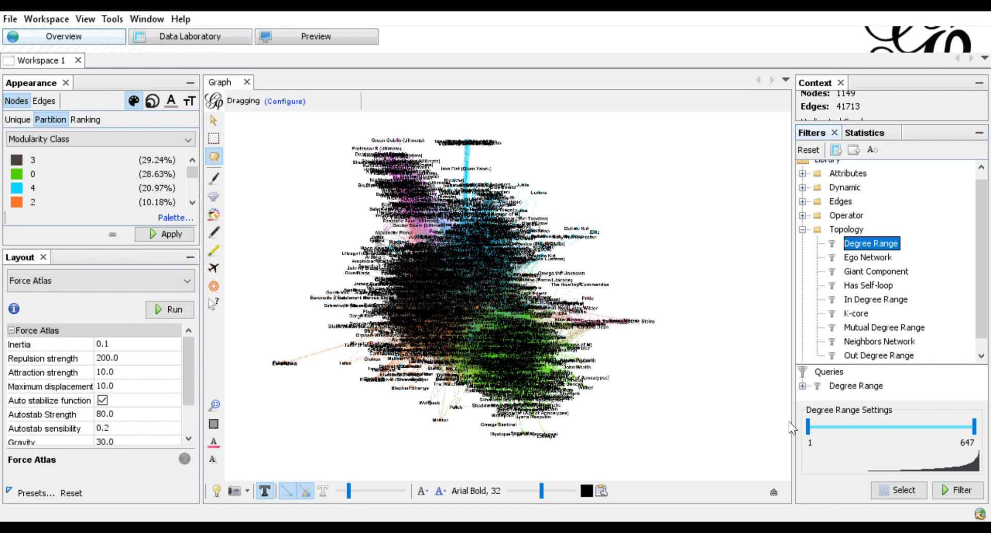
drag(806, 435, 847, 428)
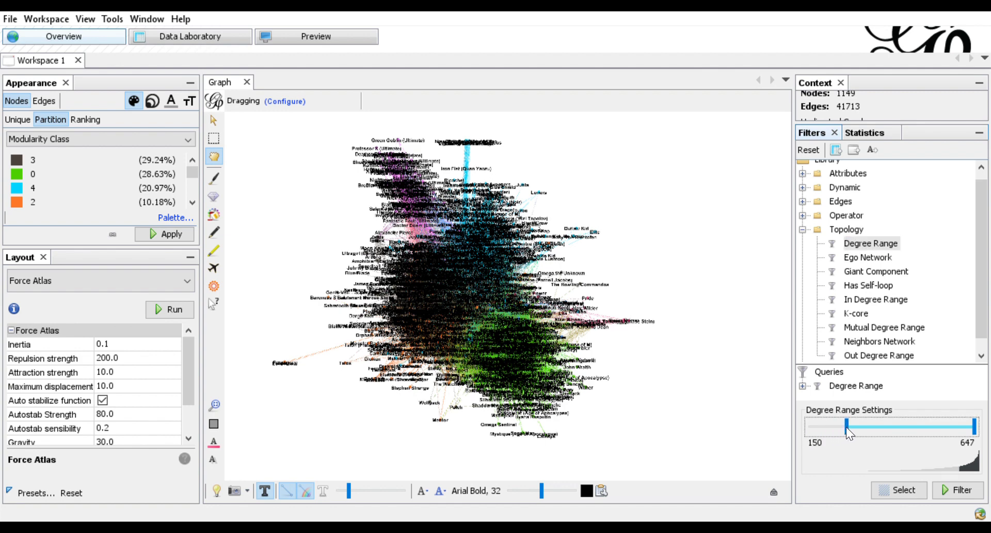
click(955, 491)
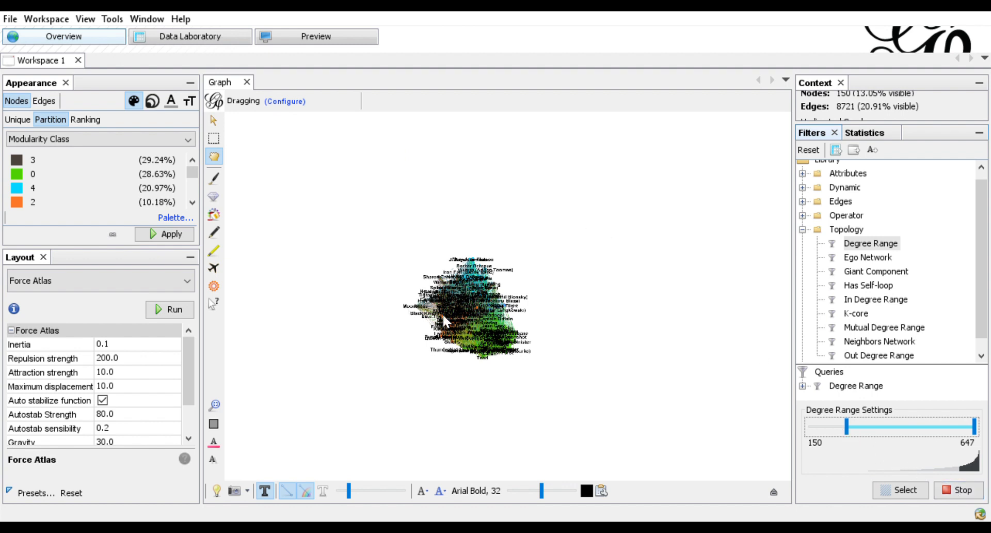
Run the Label Adjust layout on the filtered graph to spread out the overlapping character names
click(85, 281)
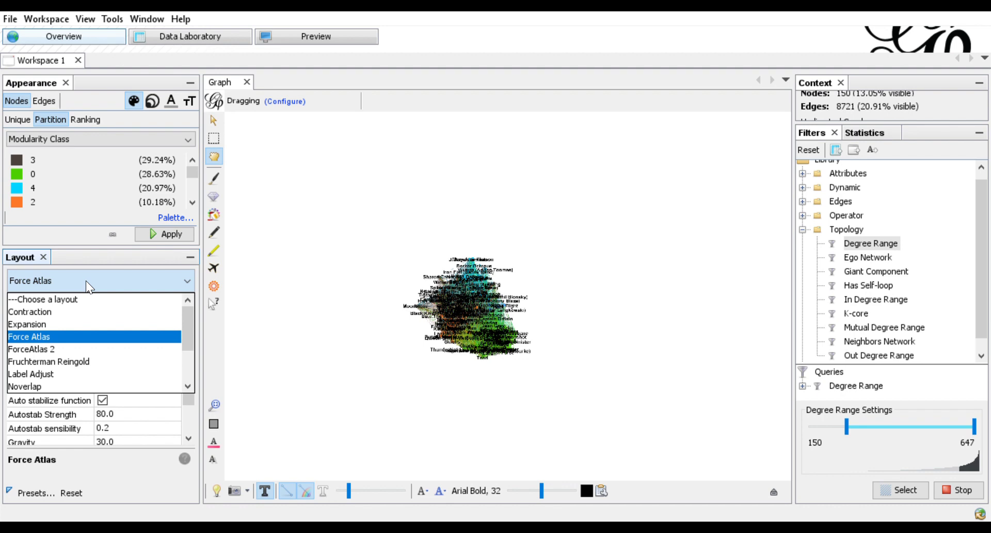
click(63, 368)
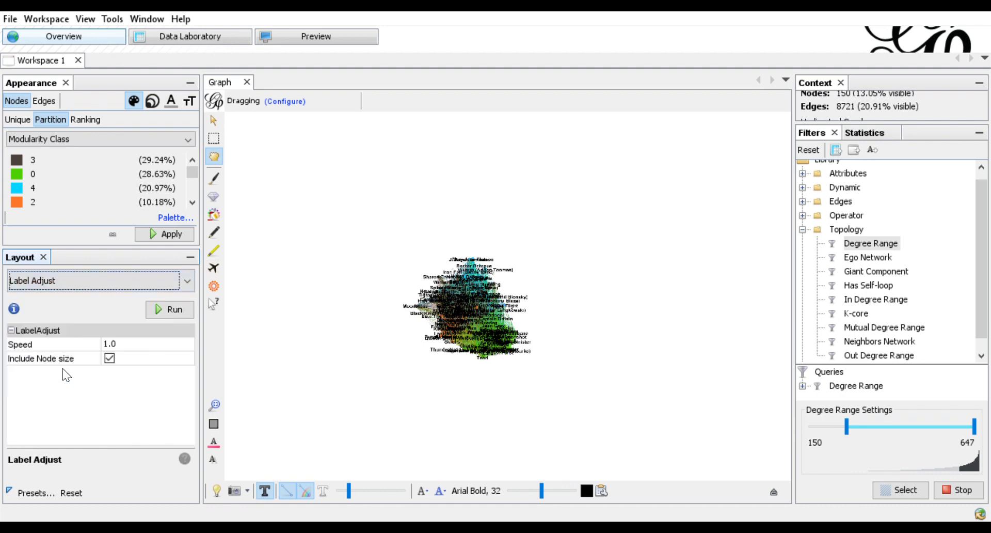
click(163, 312)
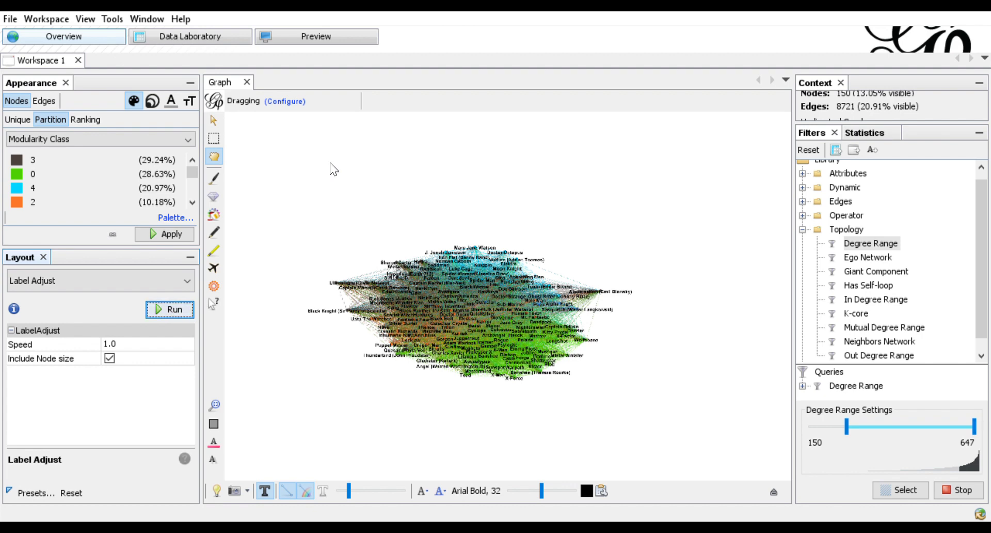
Size the nodes by a Degree ranking with a minimum size of 1 and a maximum size of 150
click(151, 103)
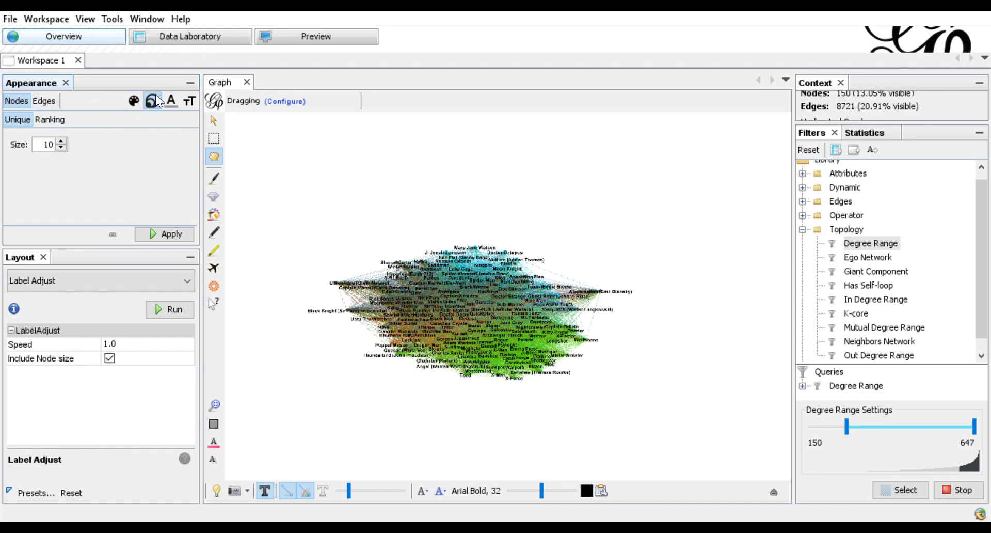
click(59, 122)
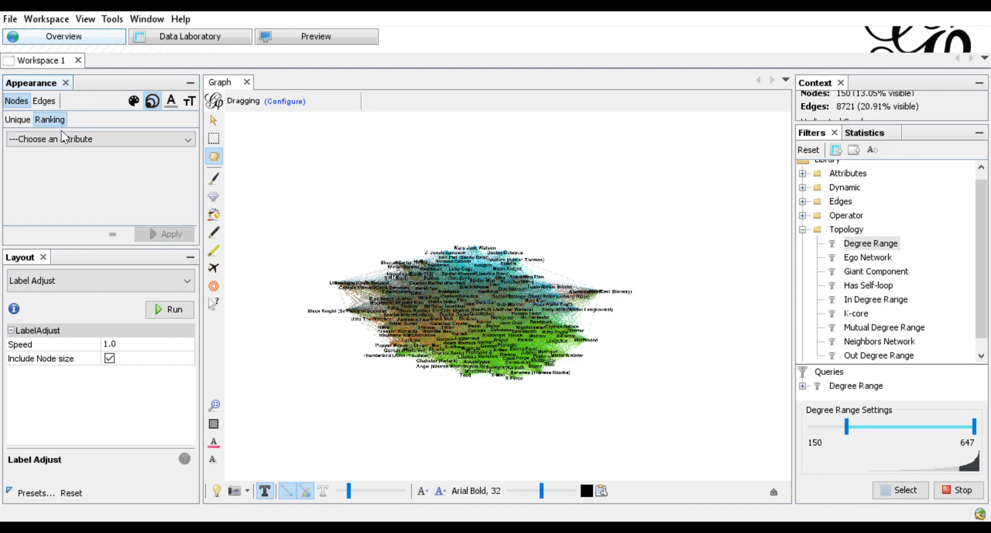
click(64, 139)
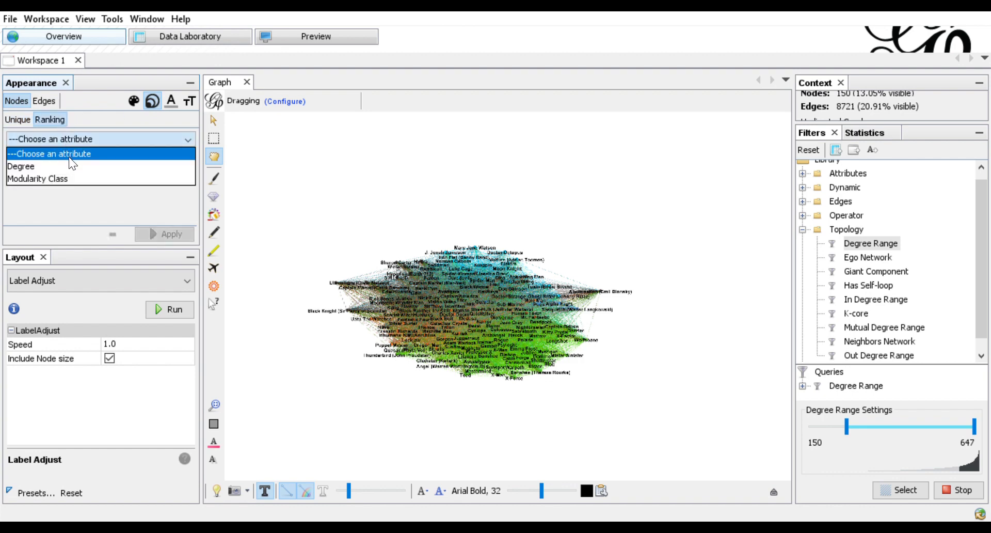
click(71, 166)
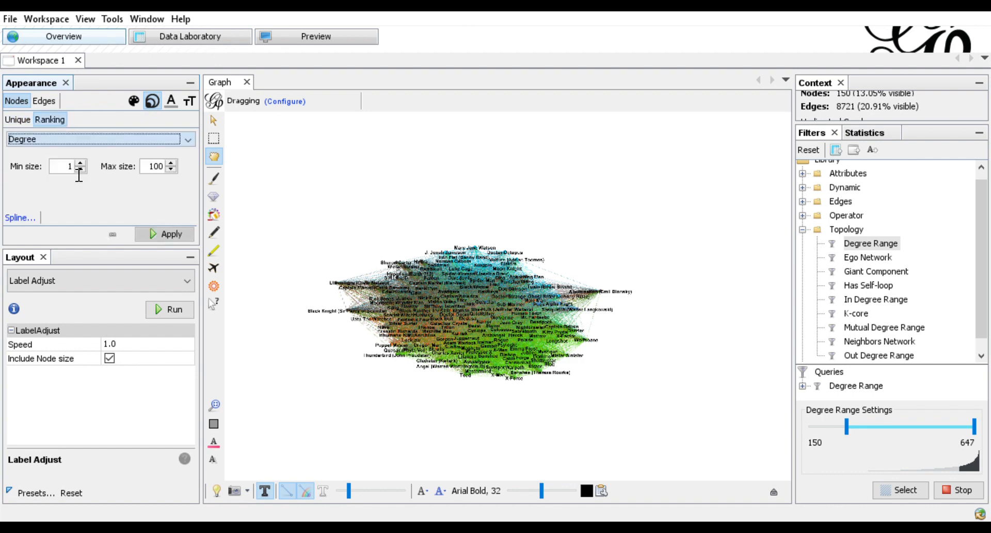
click(159, 237)
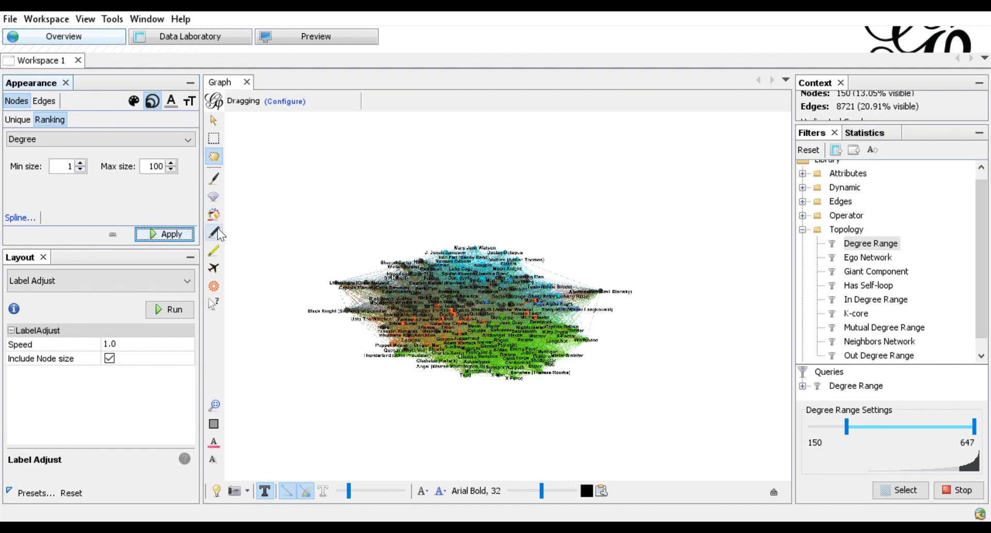
click(162, 171)
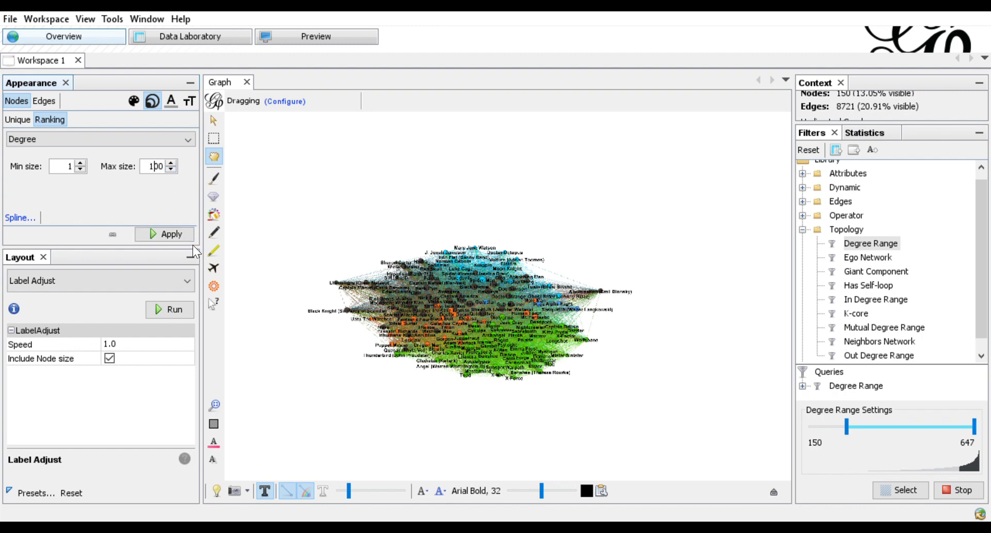
key(BackSpace)
text(5)
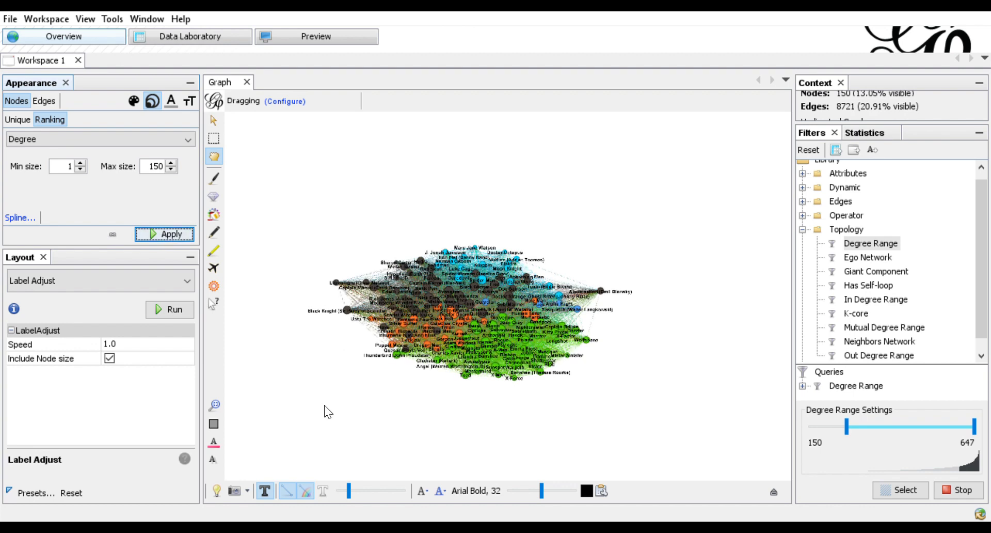
Run the Expansion layout twice with a scale factor of 1.2 to spread the filtered graph apart
click(159, 274)
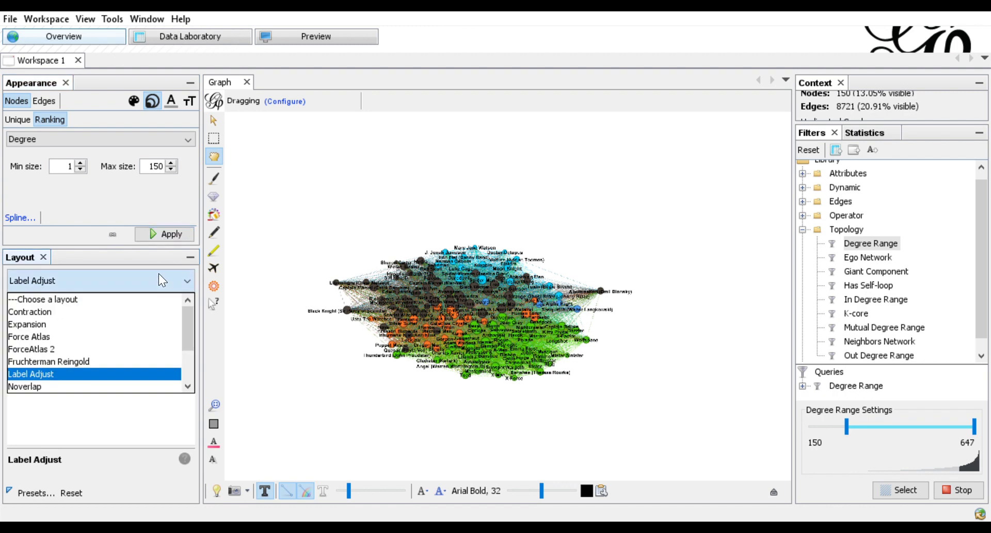
click(159, 274)
click(151, 283)
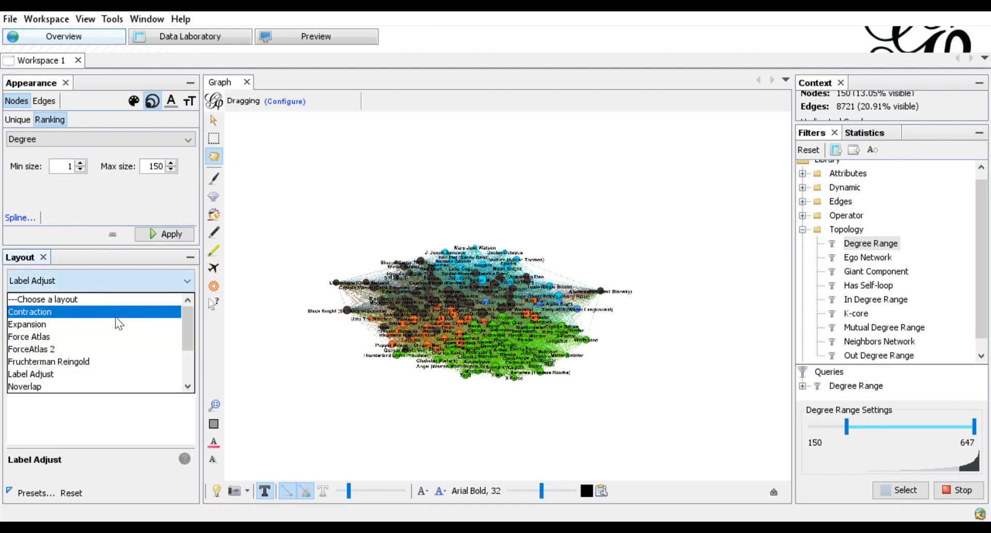
click(104, 323)
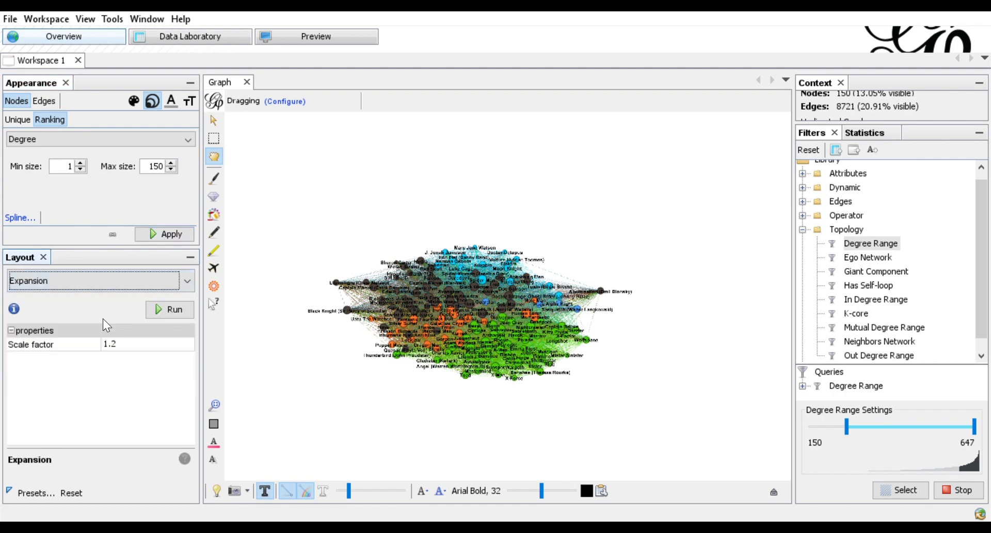
click(161, 311)
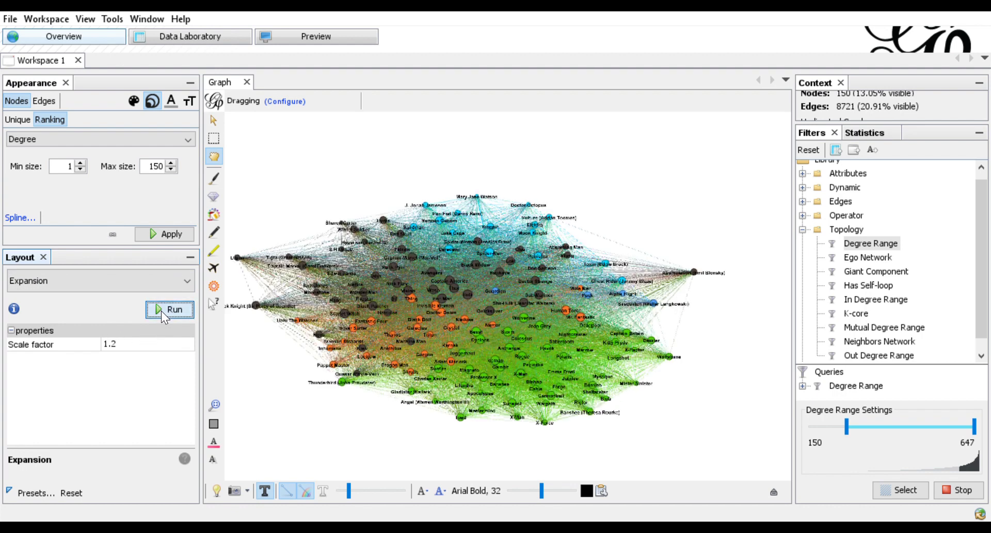
click(161, 311)
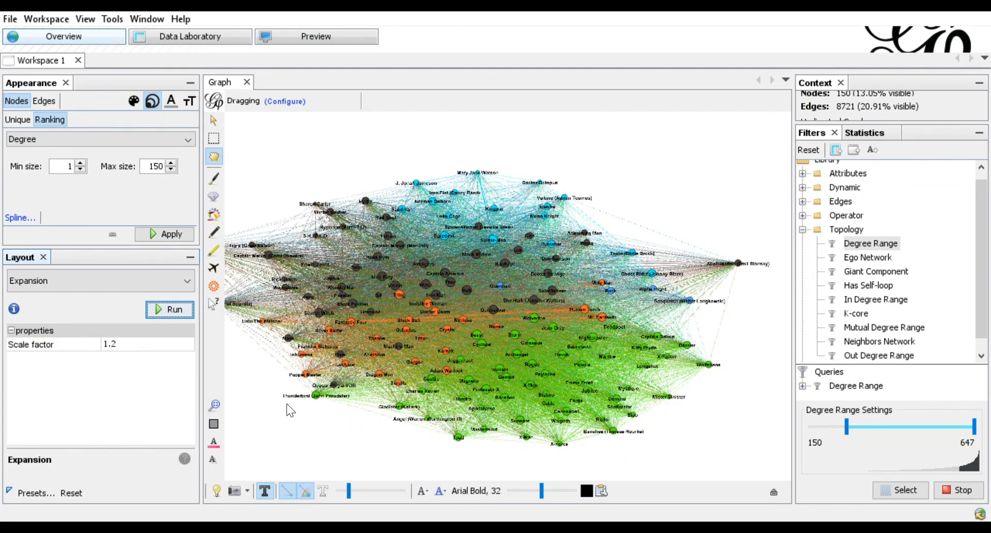
Scale the node label sizes by a Degree ranking from 0.1 to 7
click(187, 103)
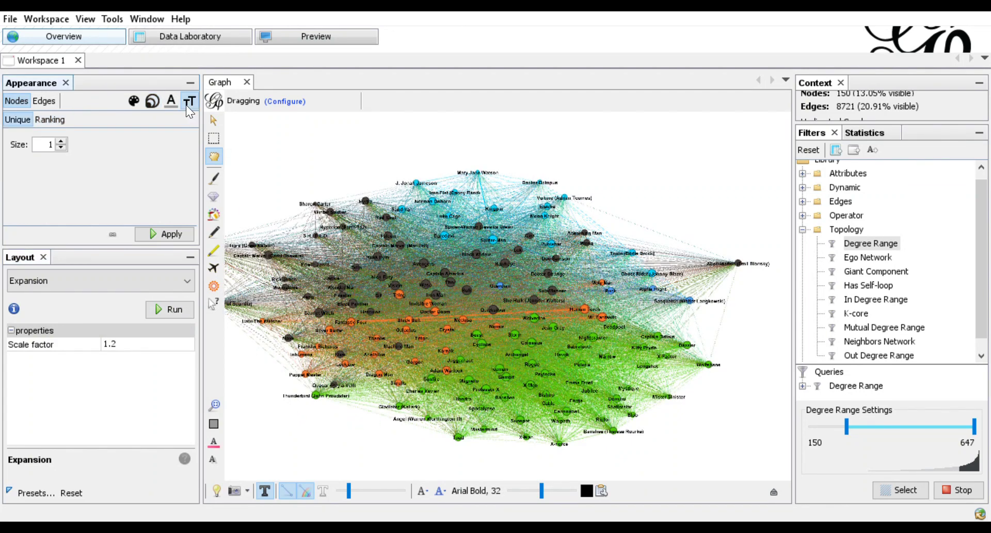
click(50, 119)
click(54, 140)
click(54, 166)
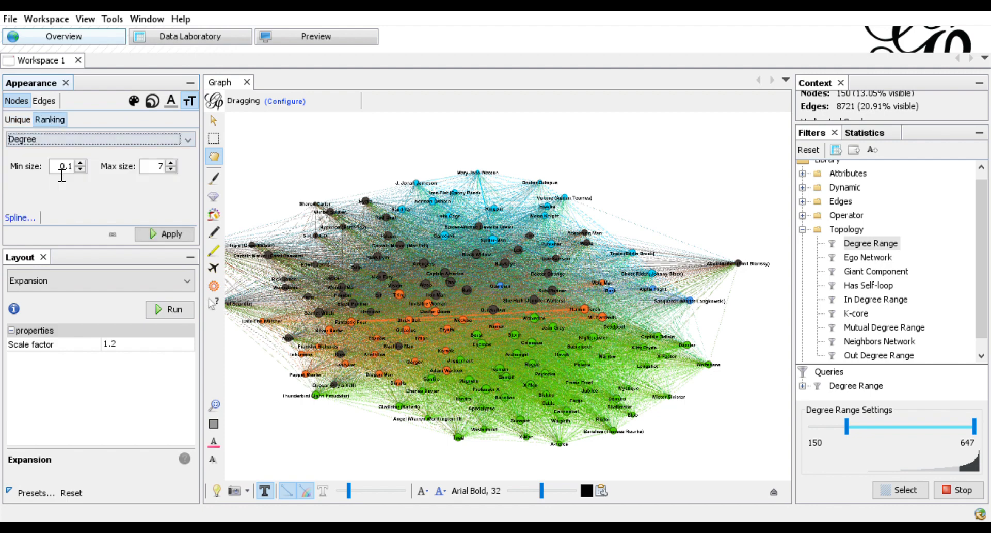
click(156, 227)
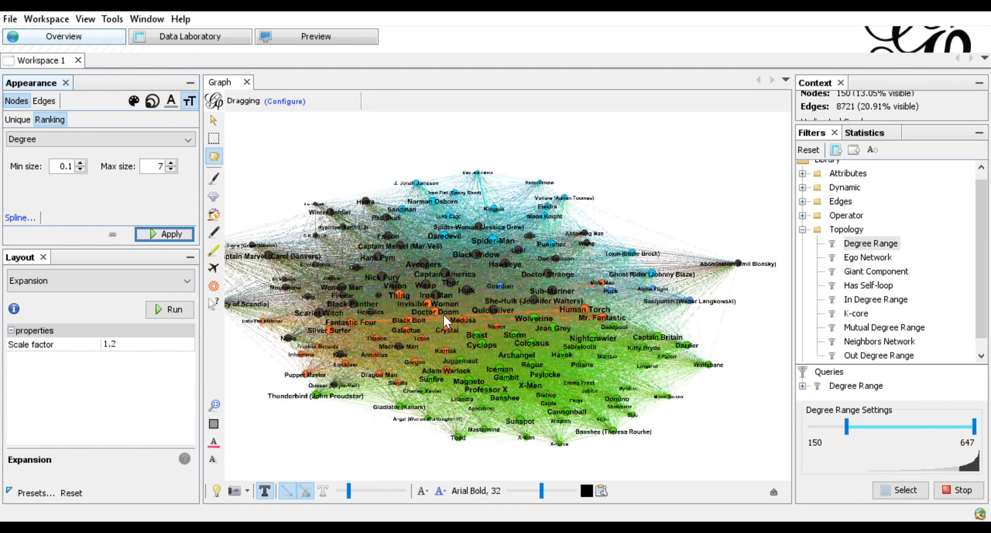
Try a maximum label size of 20 in the Degree ranking, and settle on a maximum of 10
drag(158, 168, 175, 169)
click(172, 232)
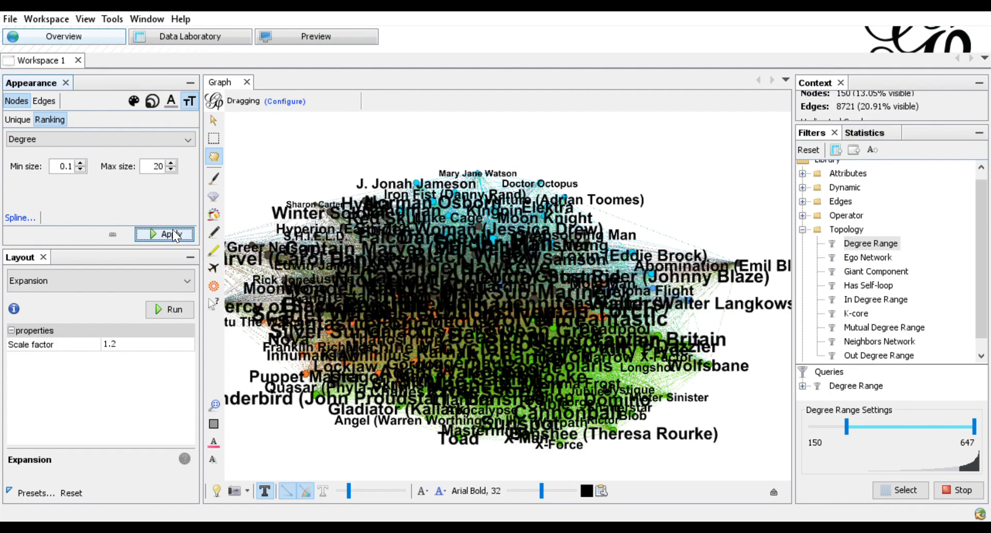
click(168, 173)
text(1)
click(160, 240)
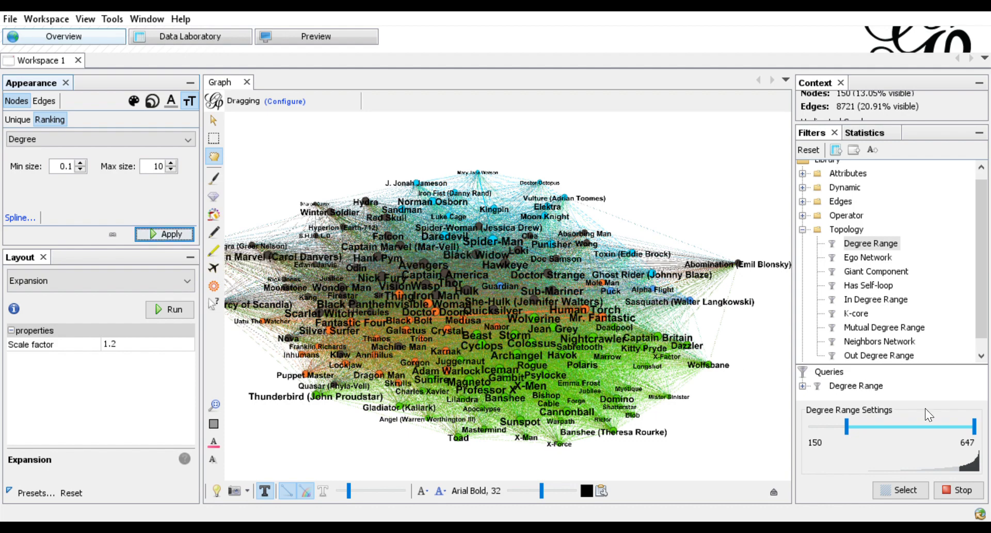
Raise the Degree Range filter's minimum to 199, and resize the nodes by Degree from 0.1 to 250
click(847, 426)
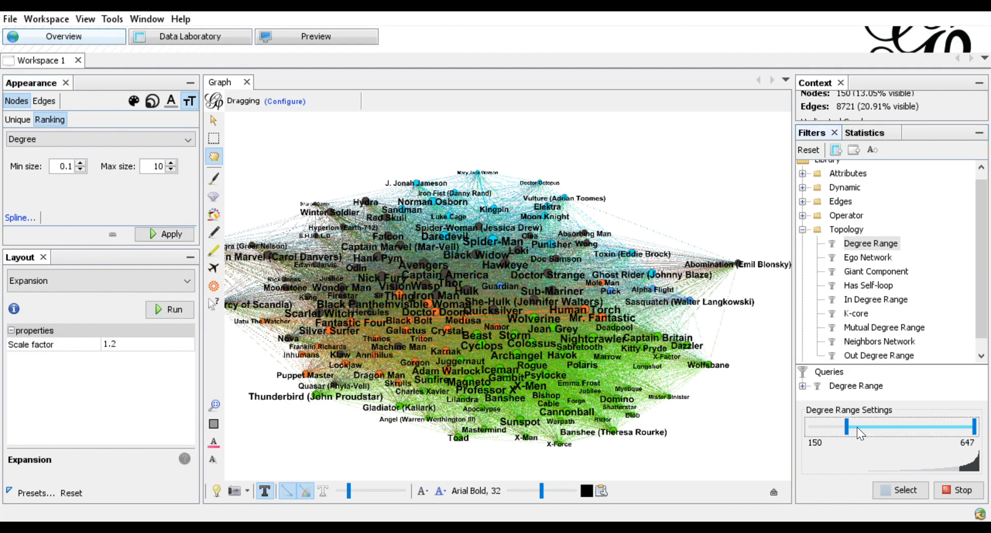
drag(856, 429, 859, 427)
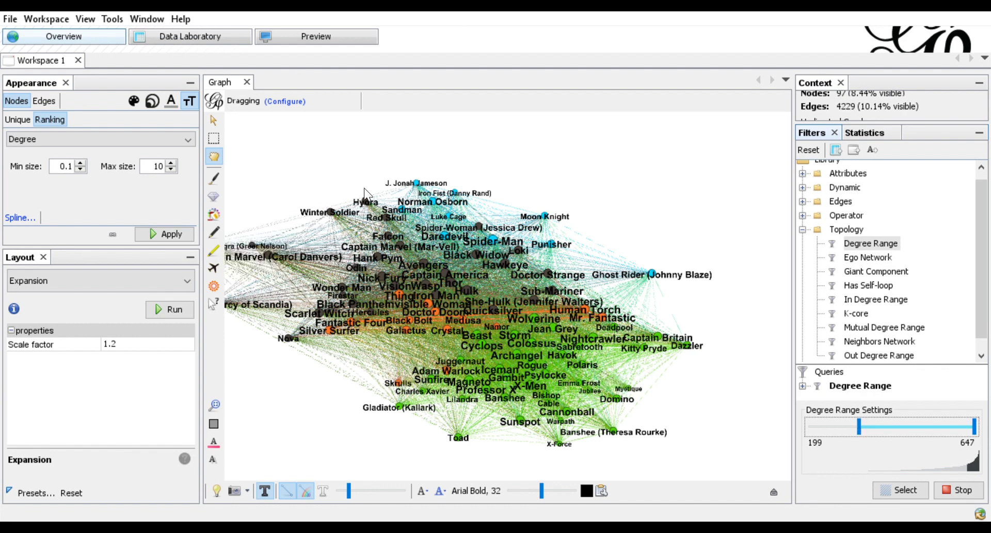
click(147, 99)
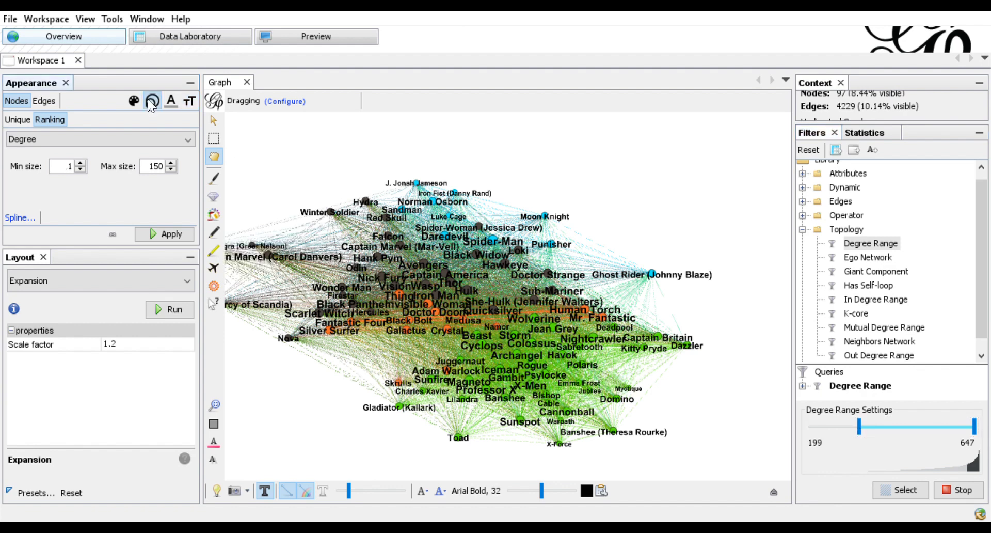
click(167, 176)
text(2)
click(161, 231)
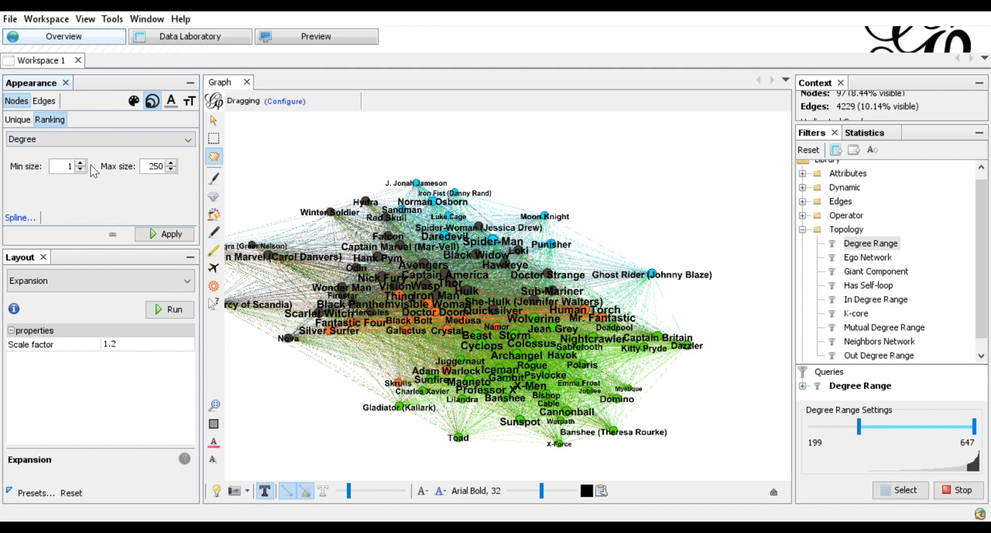
click(75, 168)
drag(77, 177, 81, 170)
click(167, 237)
Render the filtered graph in the preview with the Default preset
click(330, 38)
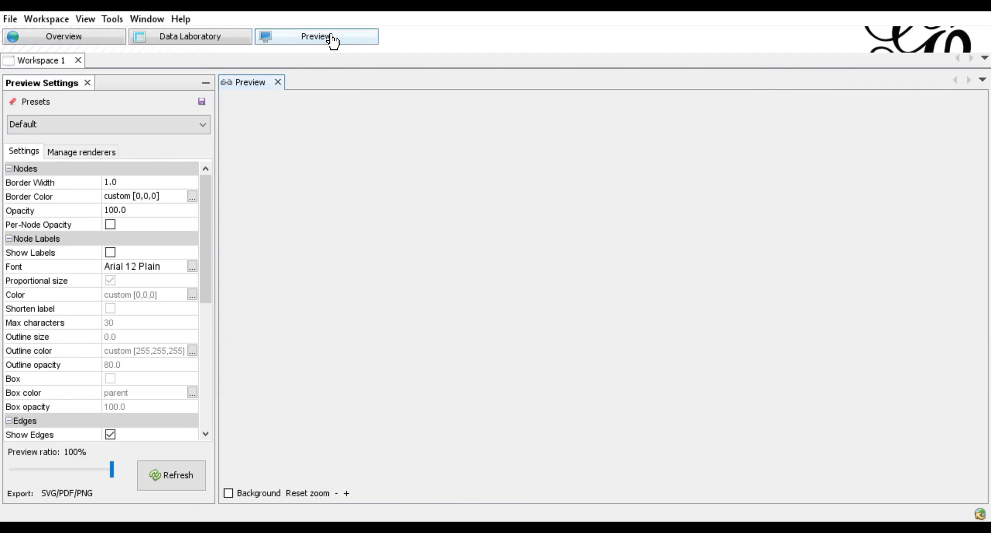
click(80, 39)
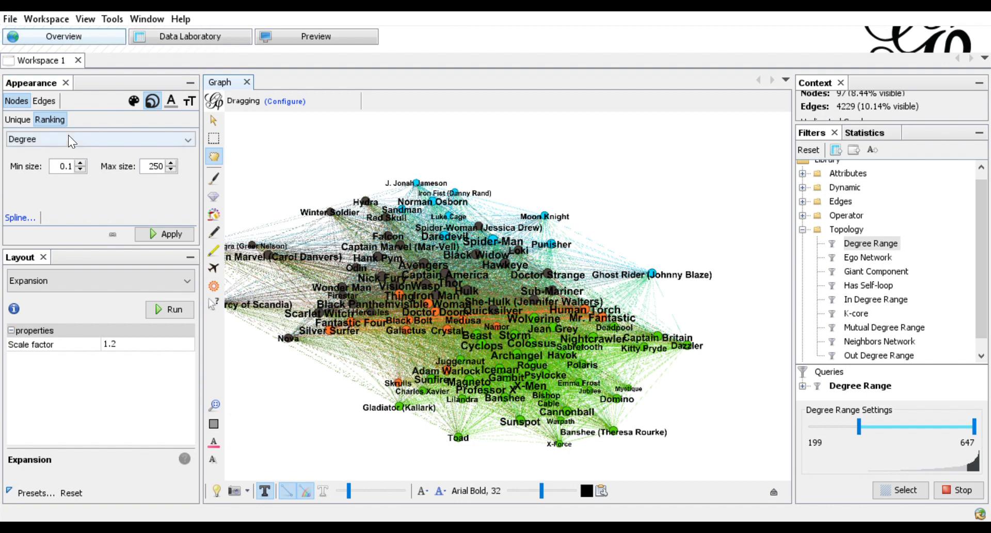
click(324, 45)
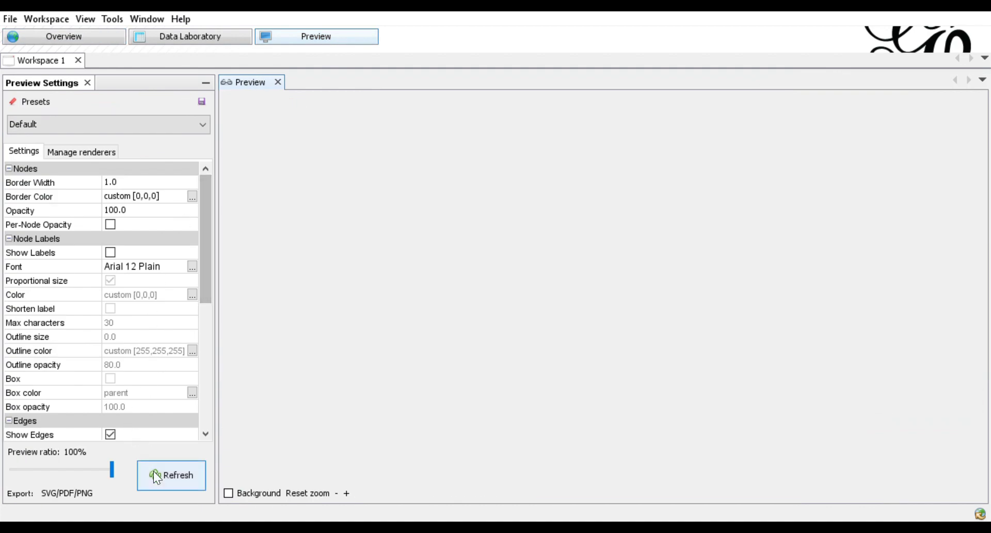
click(172, 473)
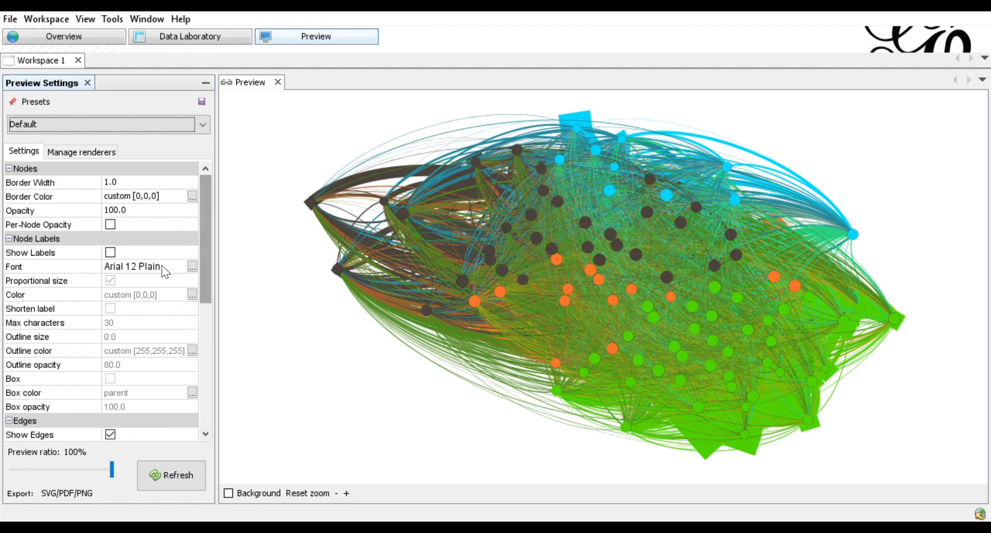
Show node labels in the preview with a smaller Arial font, and refresh the rendering
click(111, 252)
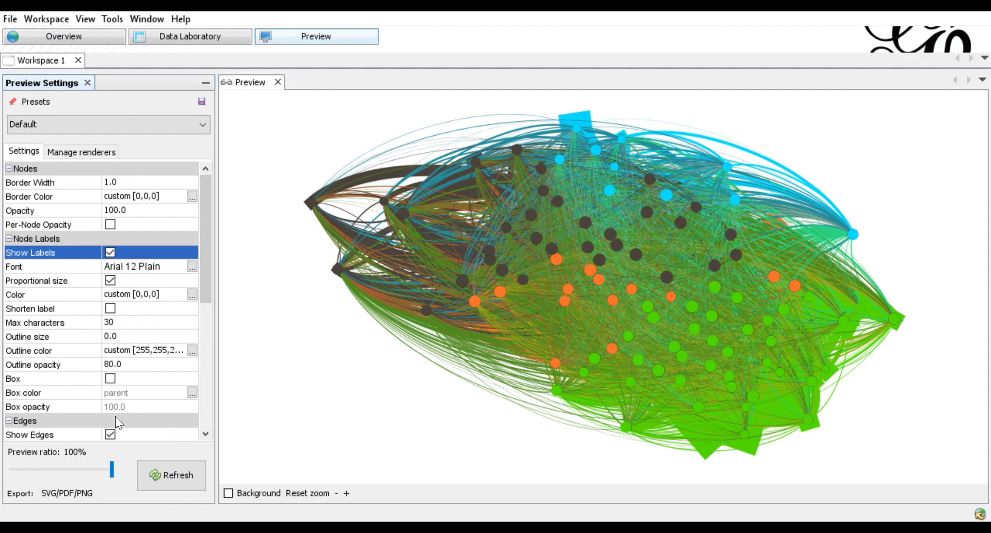
click(178, 480)
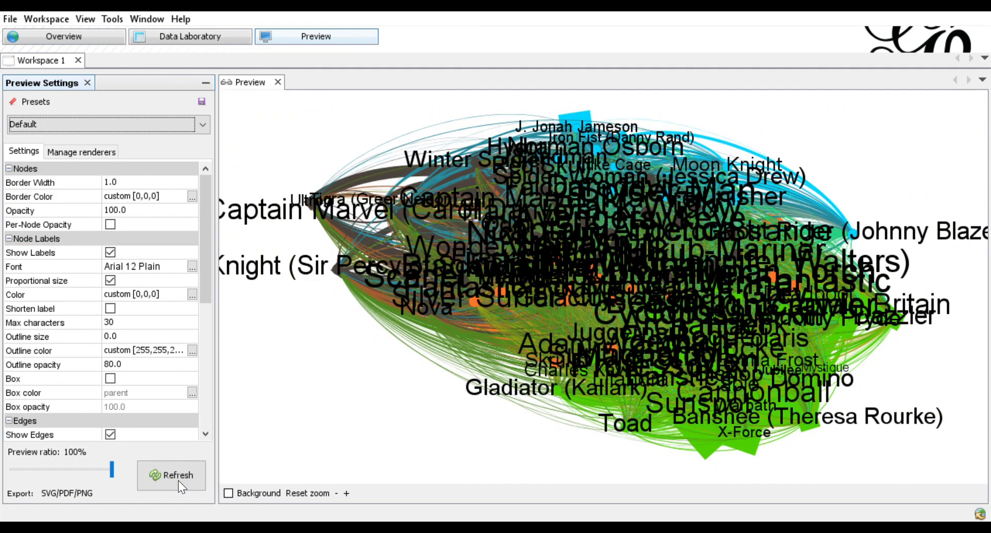
click(190, 265)
click(175, 471)
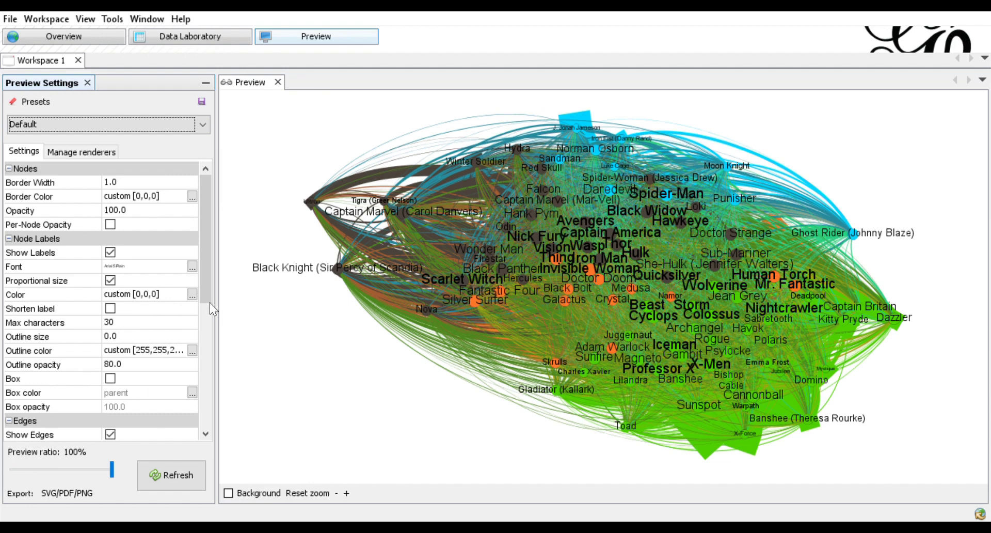
Rescale the edge weights in the preview settings and refresh the rendering to thin the thick edges
drag(205, 293, 205, 364)
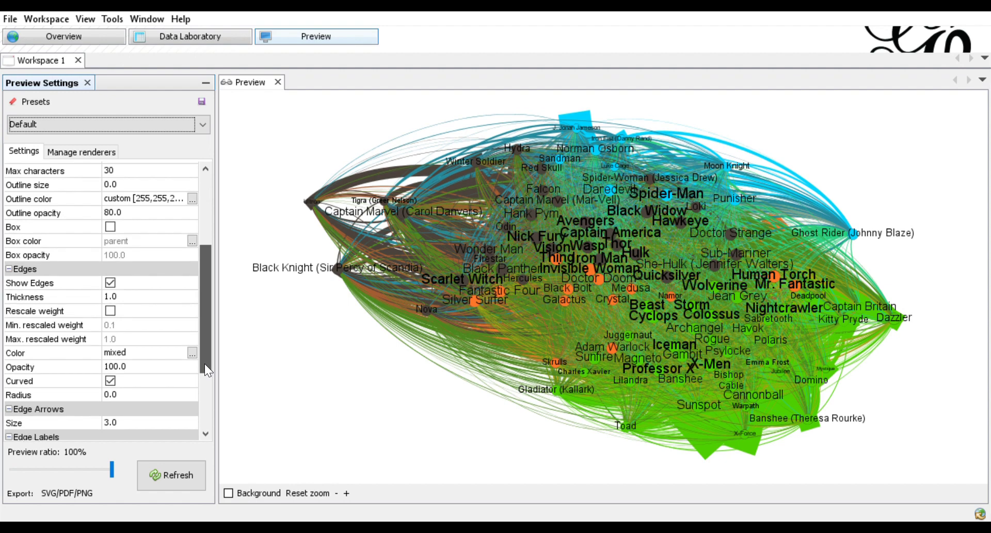
click(113, 312)
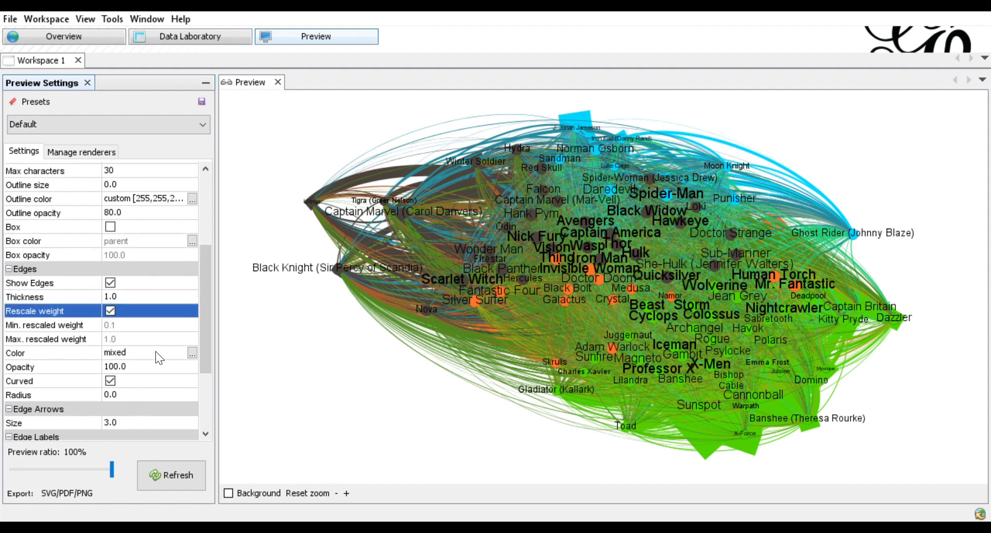
click(159, 479)
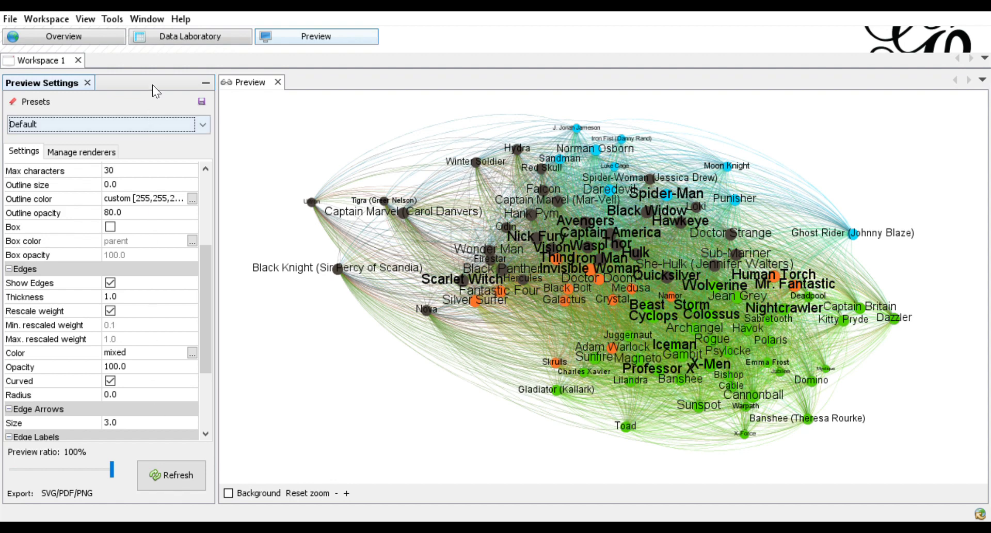
Reduce the edge thickness in the overview graph slightly and return to the preview
click(80, 46)
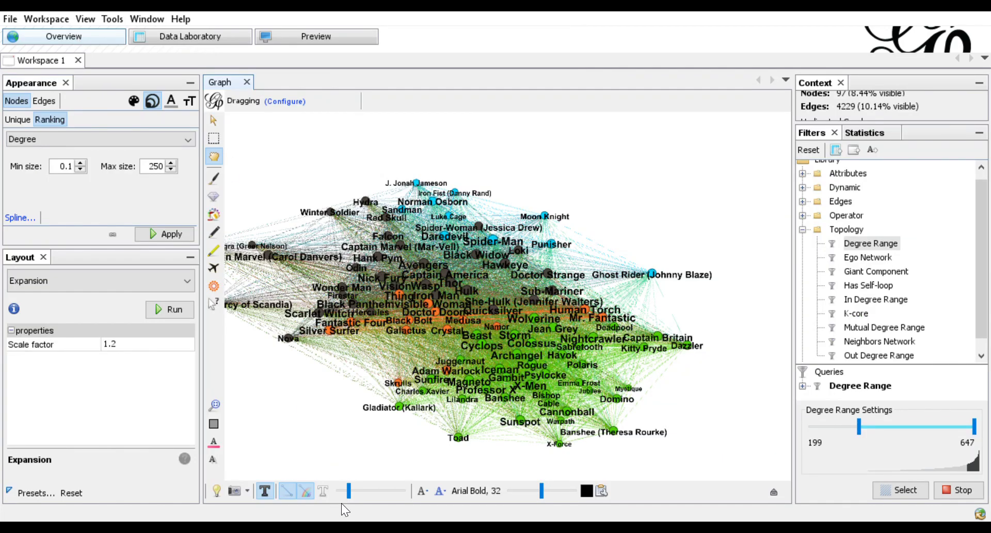
drag(349, 497, 343, 496)
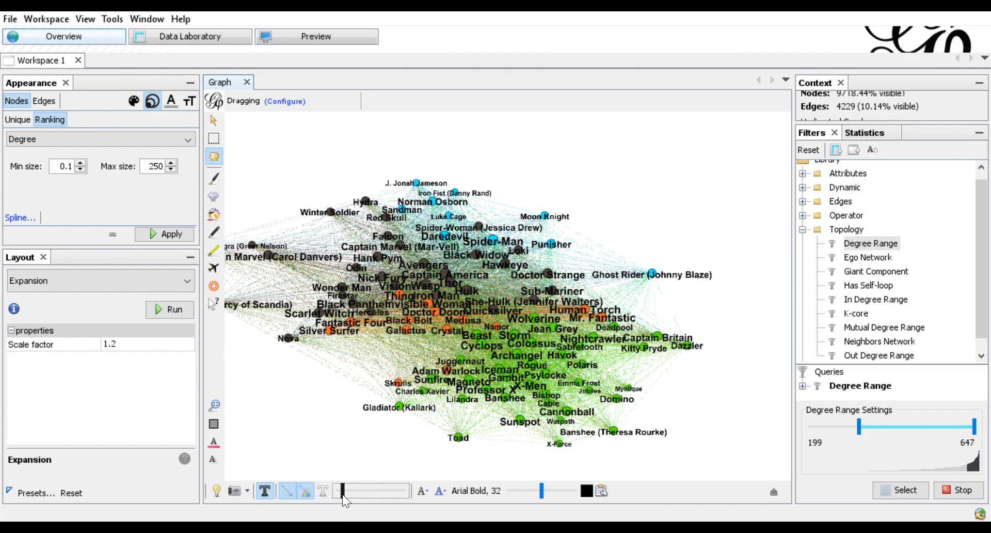
click(325, 44)
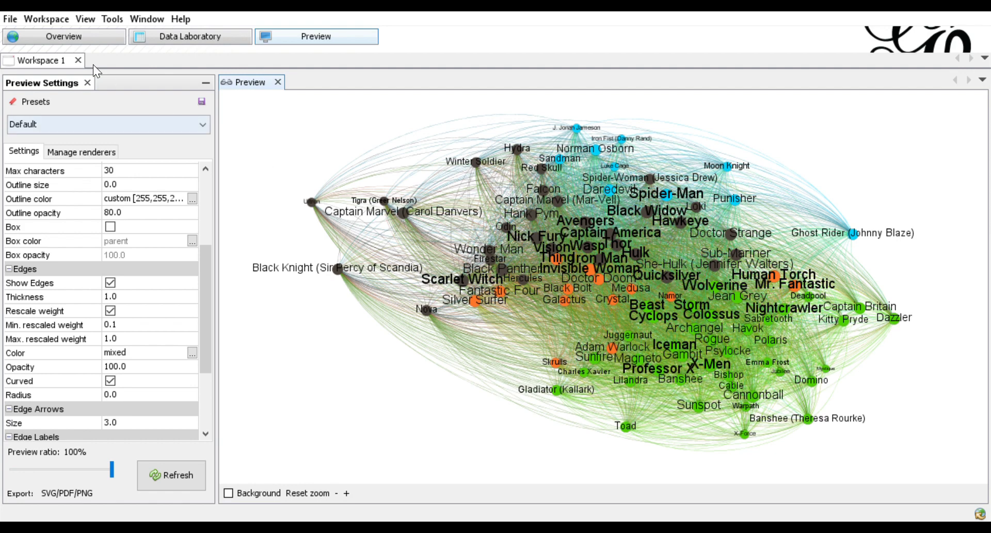
Start exporting the rendered preview as an SVG/PDF/PNG file
click(9, 20)
mouse_move(61, 243)
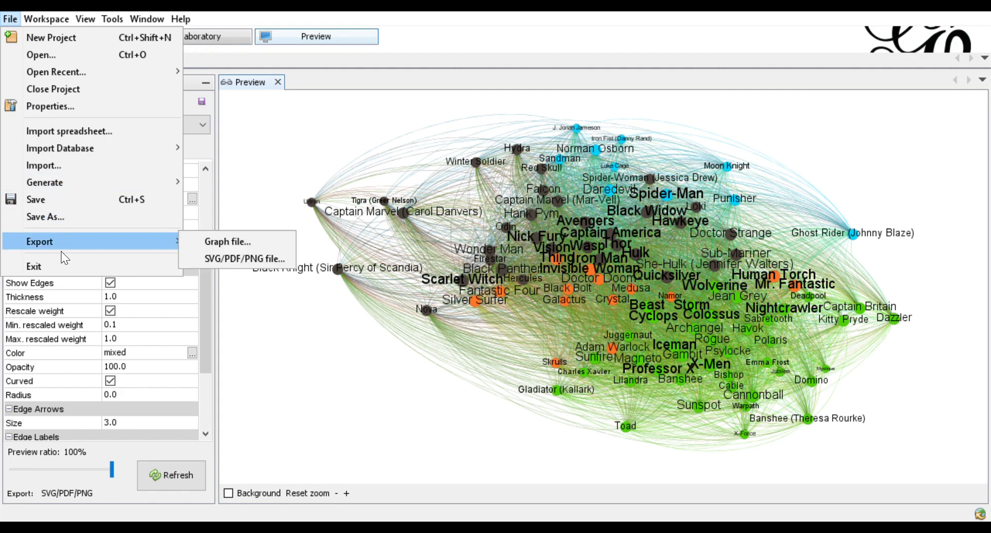
click(261, 257)
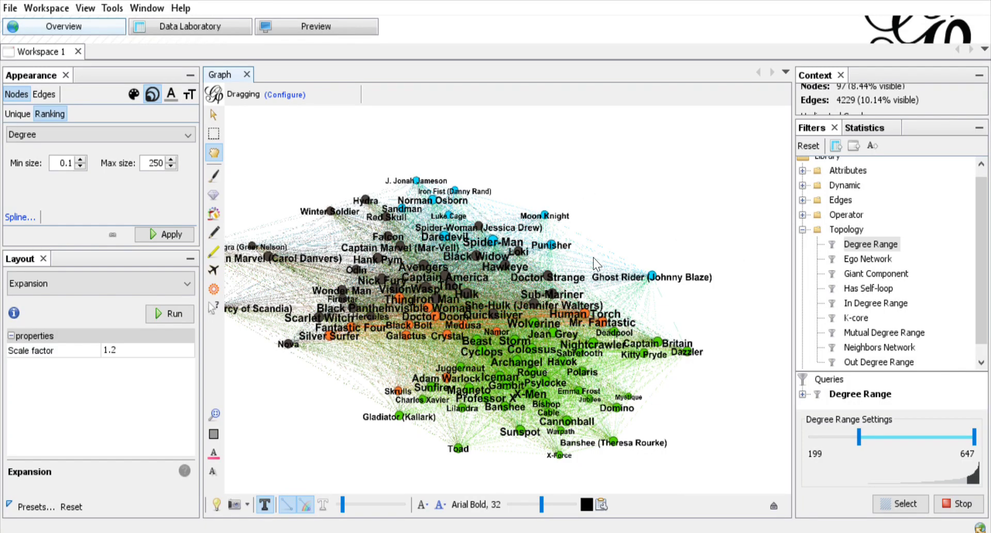
Widen the degree range filter to 1–647 and run the Expansion layout once with scale factor 1.2
click(859, 437)
drag(860, 437, 800, 436)
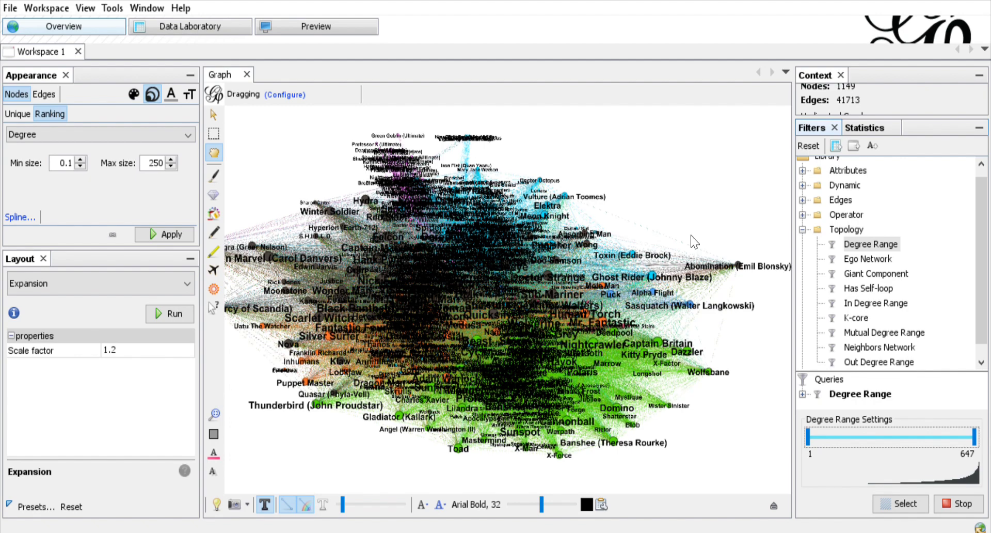
click(179, 316)
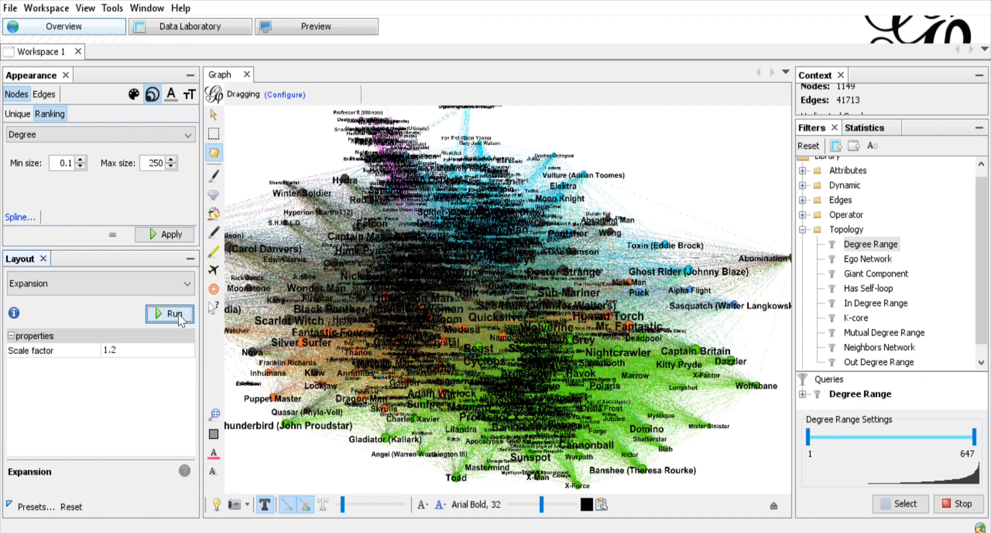
Run the Label Adjust layout on the full graph, centre the graph in view, and stop the layout
click(137, 279)
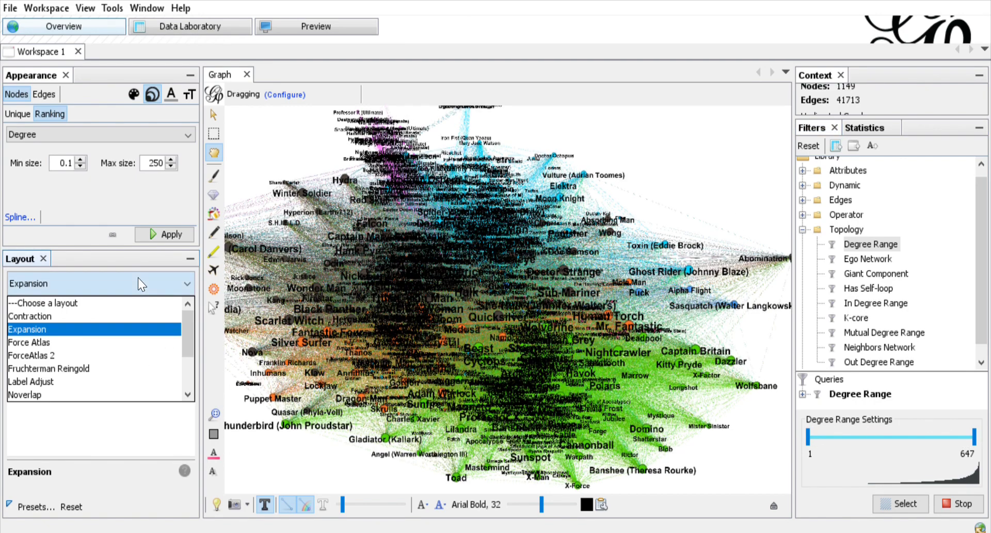
click(61, 381)
click(164, 313)
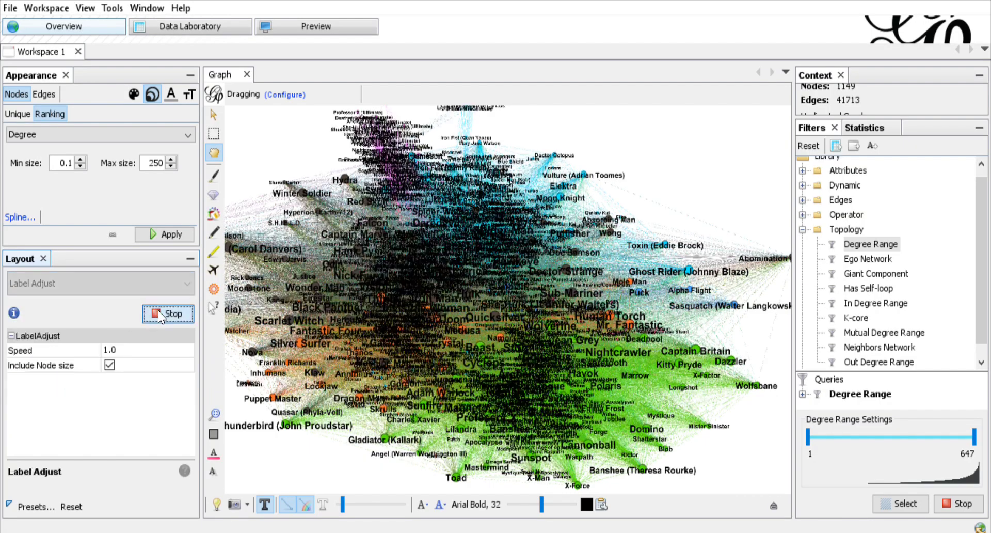
click(214, 414)
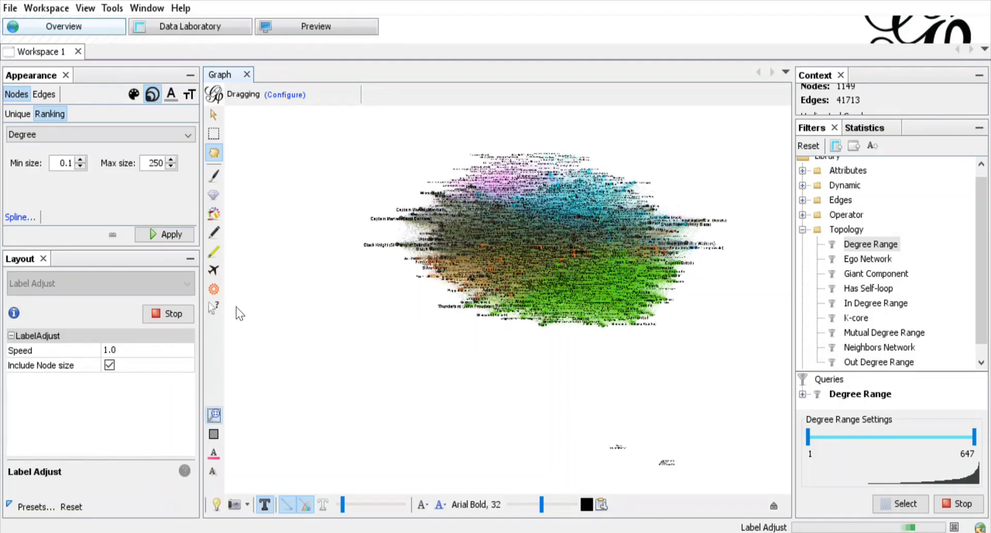
click(172, 313)
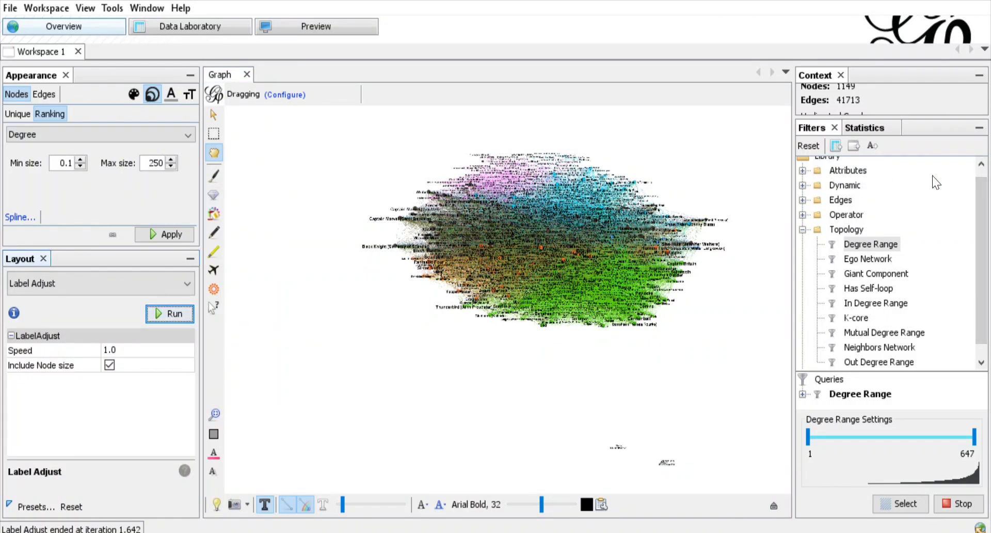
Add an Equal filter on the Modularity Class attribute to the queries as a separate filter, and expand its entry
drag(981, 200, 981, 193)
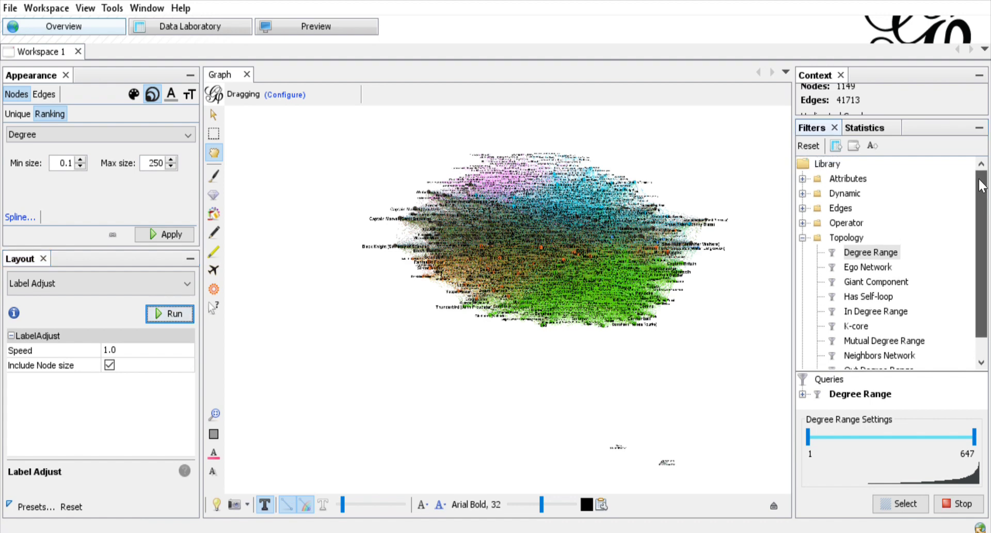
click(803, 177)
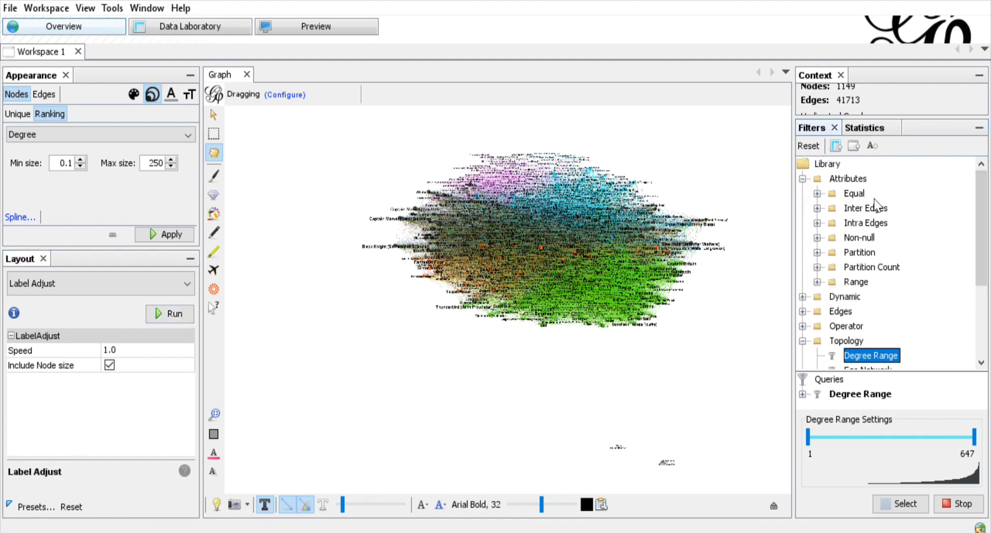
click(859, 194)
click(817, 193)
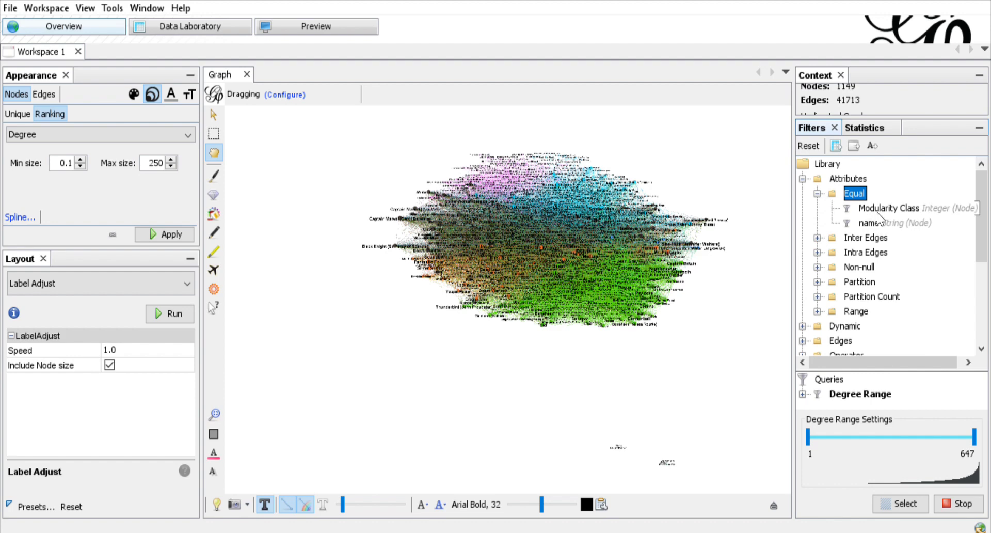
click(897, 210)
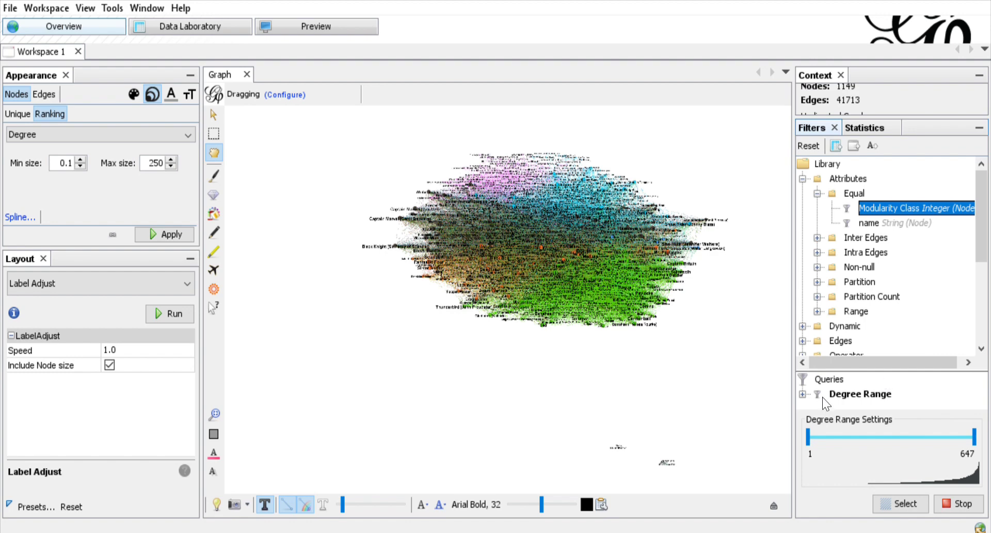
click(803, 394)
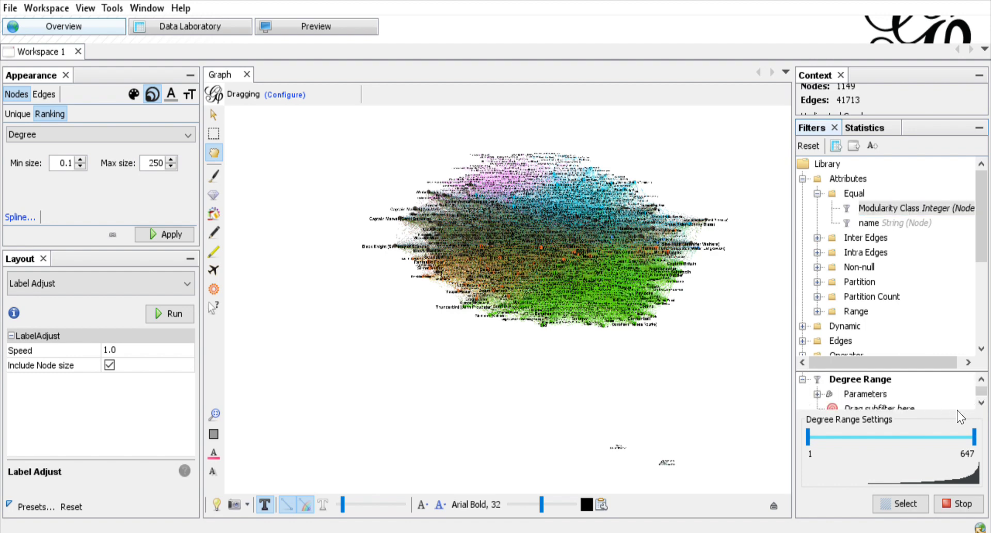
click(982, 403)
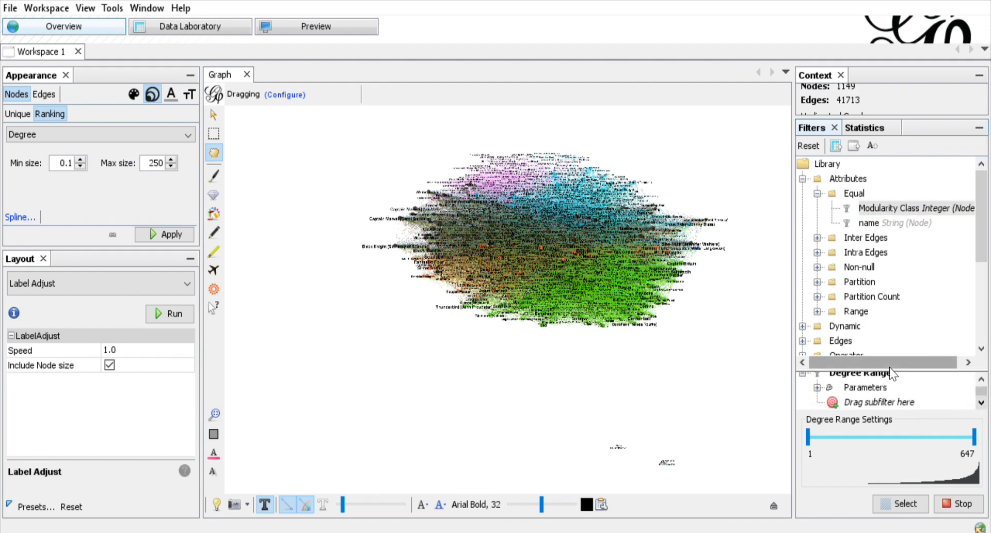
drag(892, 378, 890, 345)
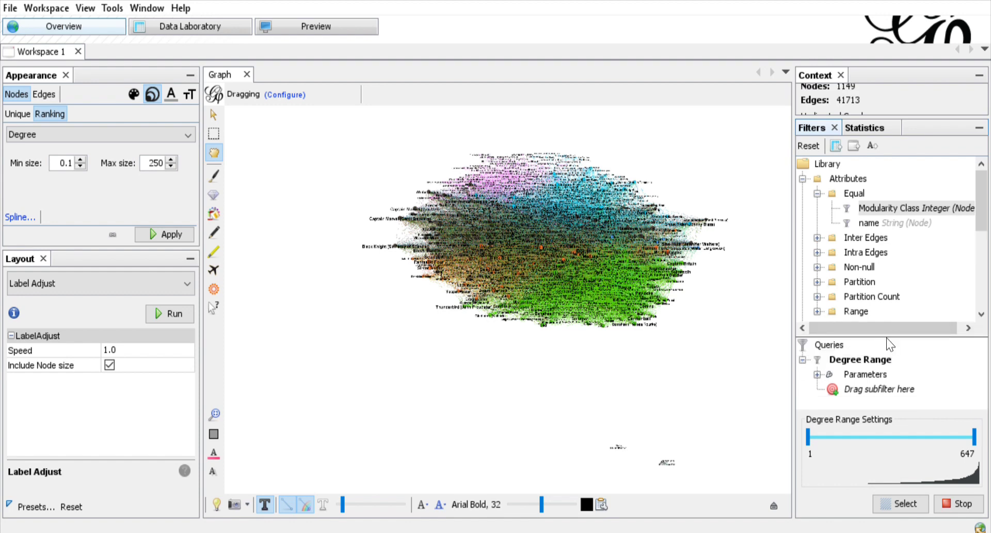
drag(862, 252, 816, 398)
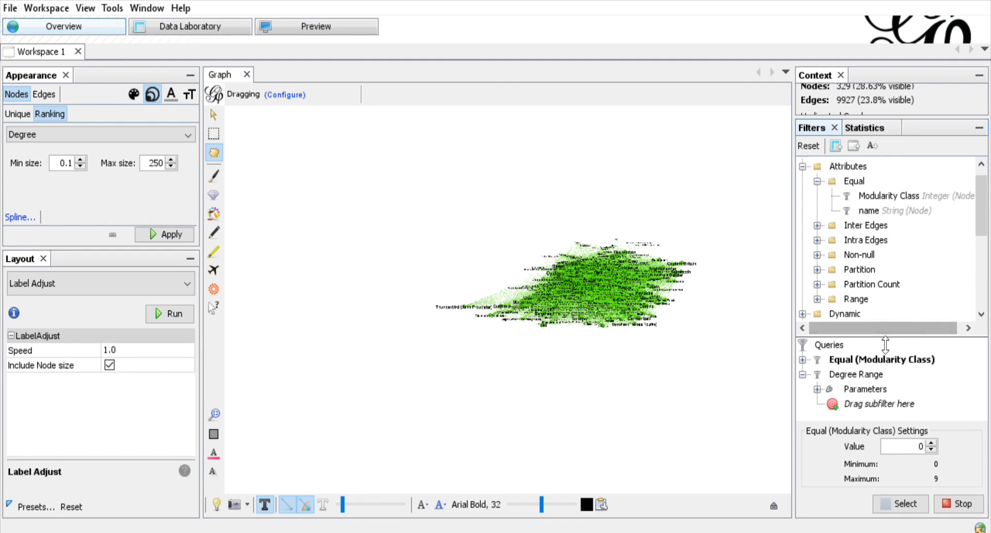
drag(886, 345, 886, 318)
click(802, 334)
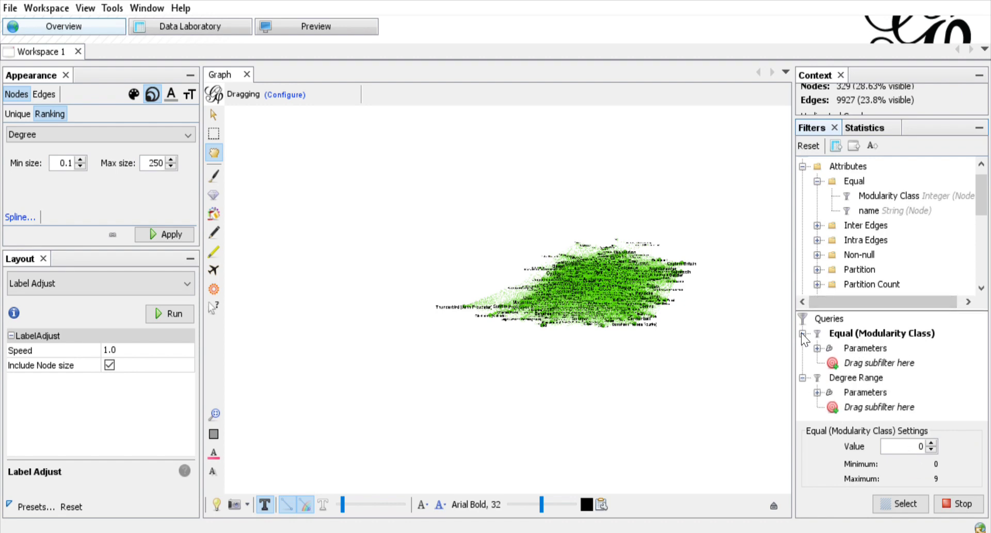
Switch from the Degree Range query back to Equal (Modularity Class) and step its value through the communities up to 4
click(853, 379)
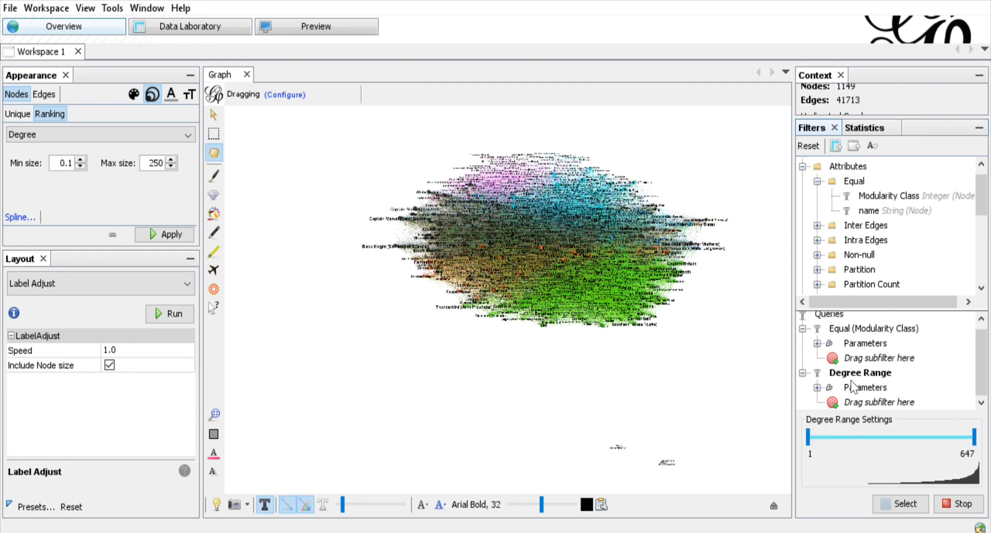
click(849, 374)
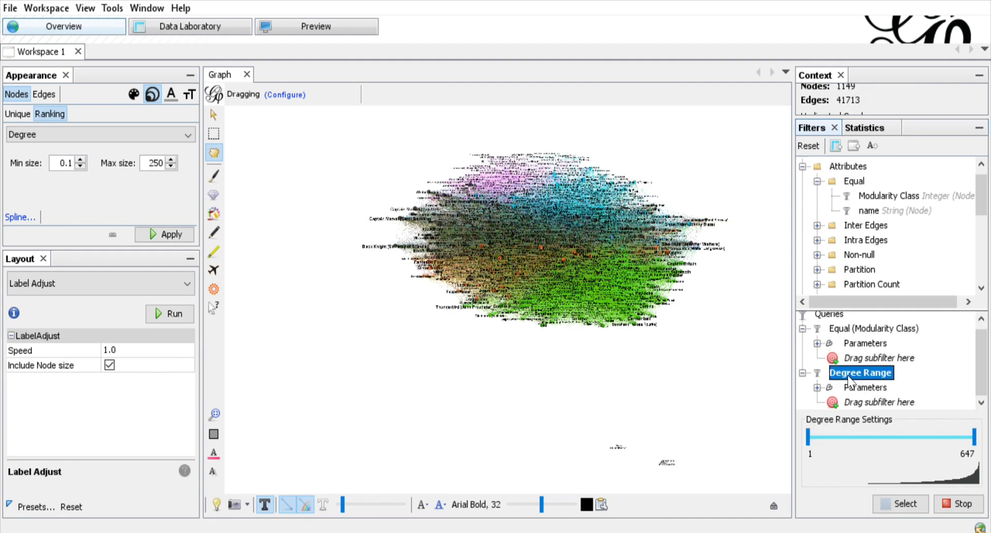
click(859, 347)
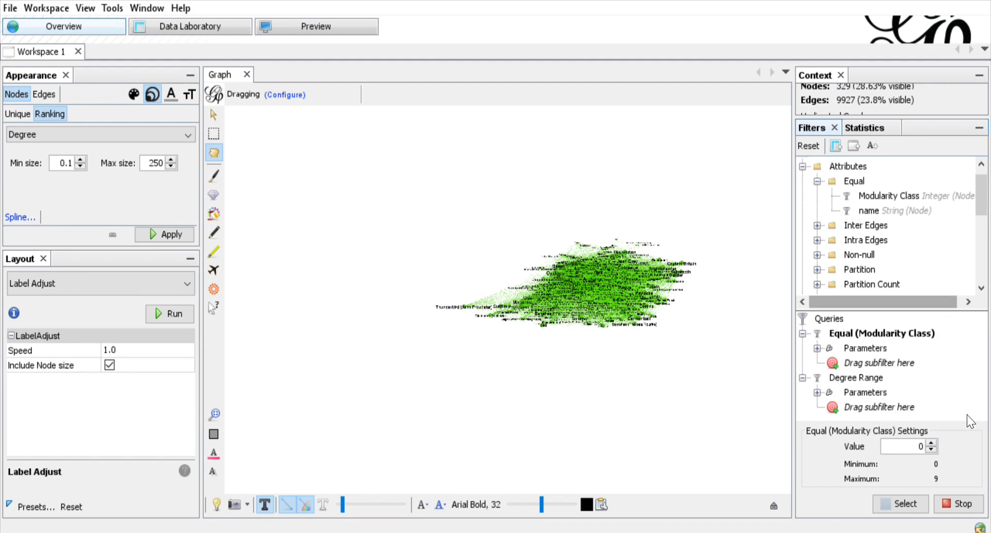
click(931, 443)
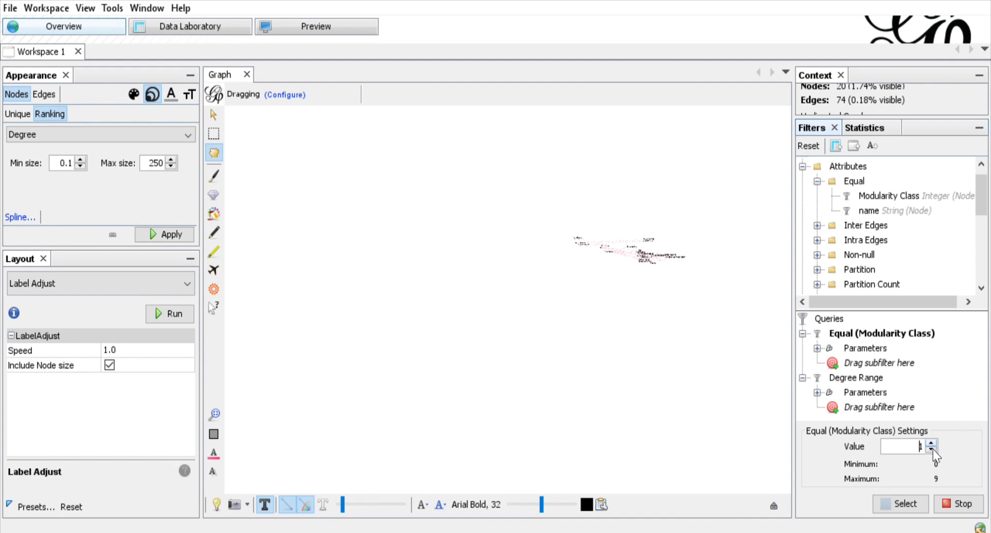
click(932, 443)
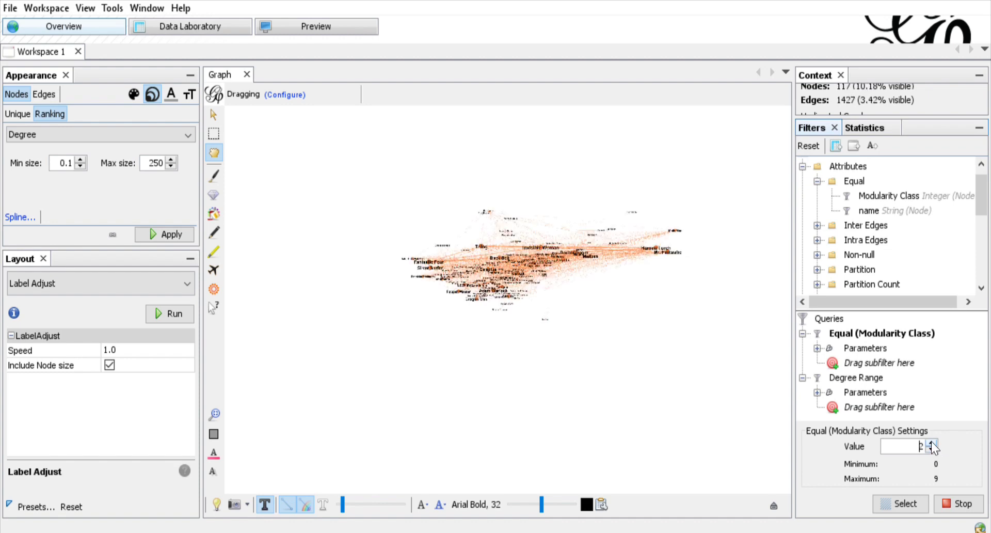
click(931, 443)
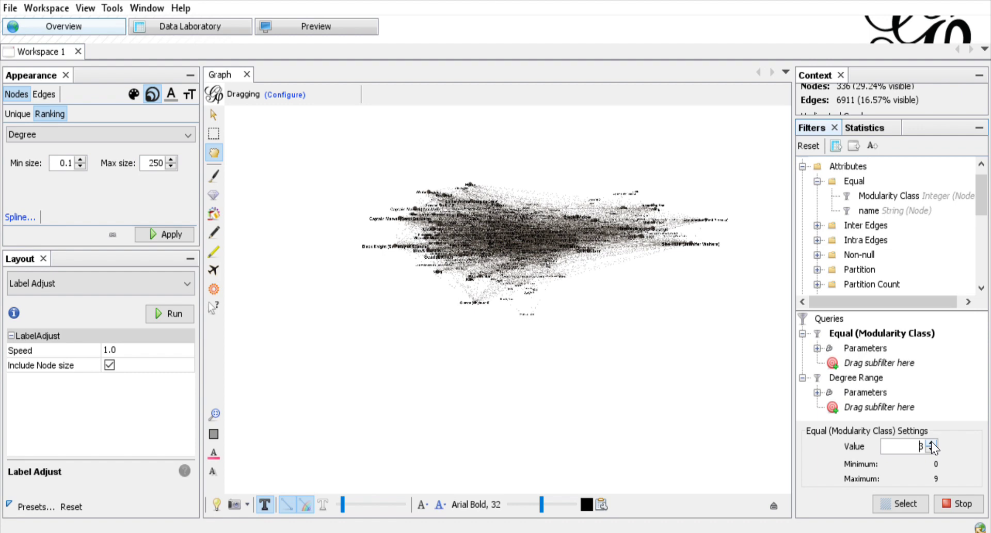
click(932, 443)
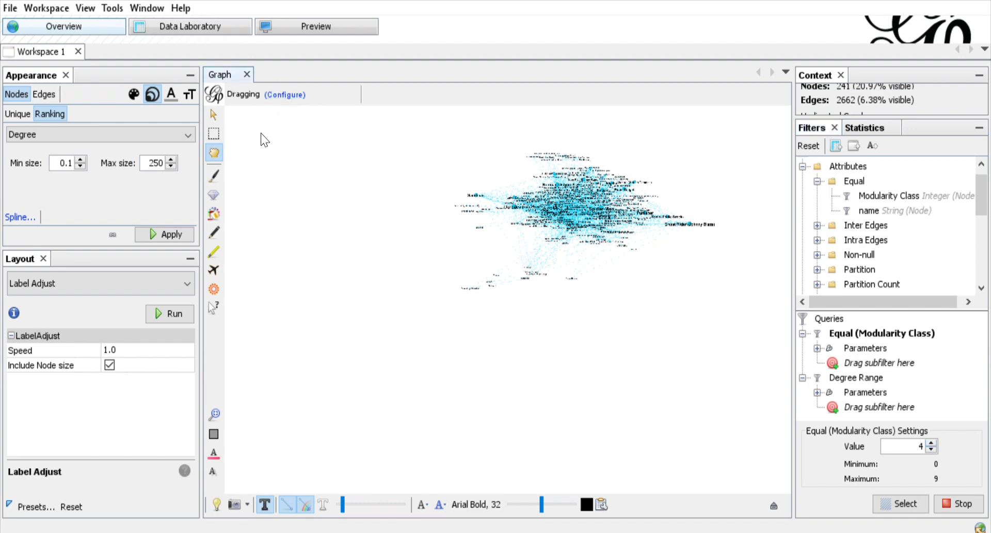
Move the class 4 community to the upper right, set the filter value to 3, move that community to the lower left, and stop filtering
drag(530, 227, 683, 158)
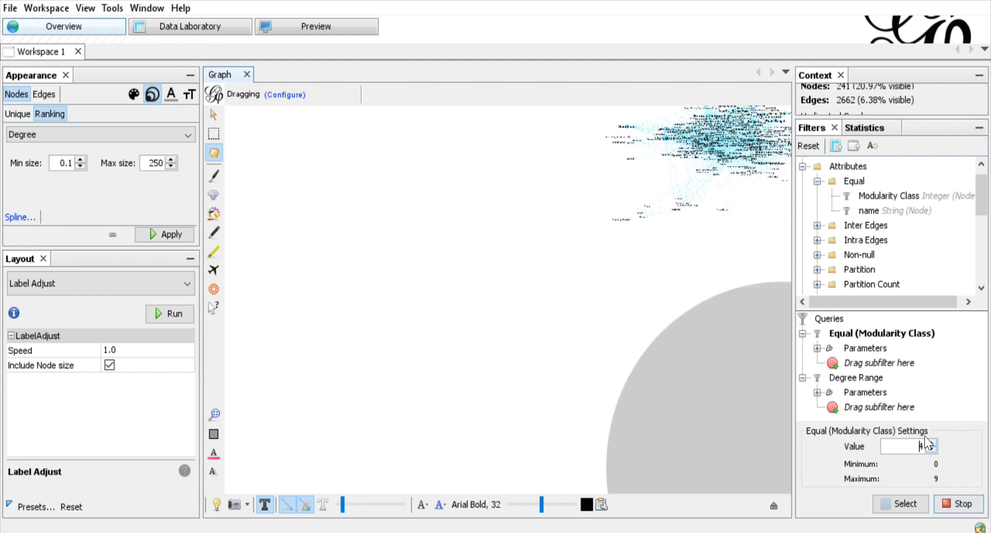
click(931, 449)
drag(594, 284, 392, 424)
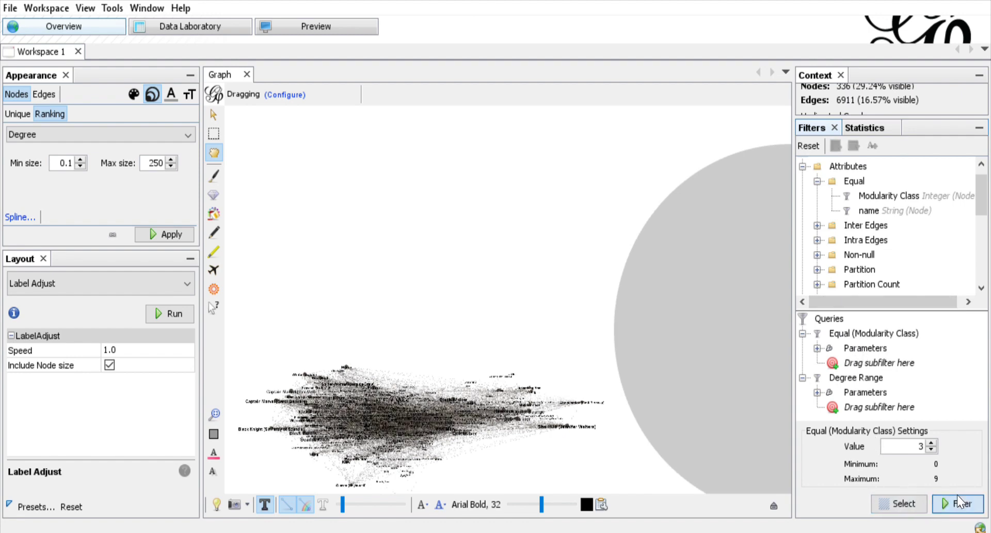
click(958, 501)
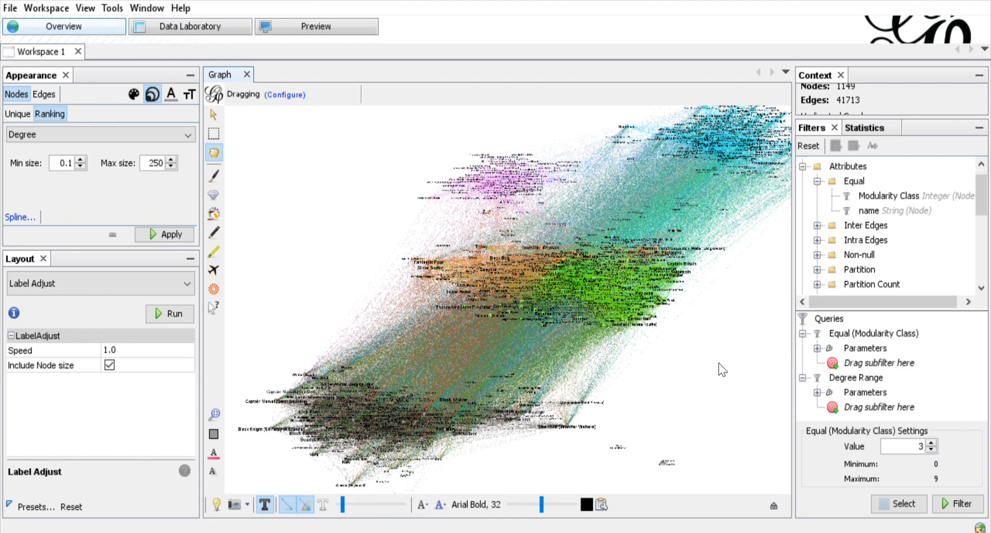
Run the Force Atlas layout on the full unfiltered graph with repulsion strength 200
click(163, 285)
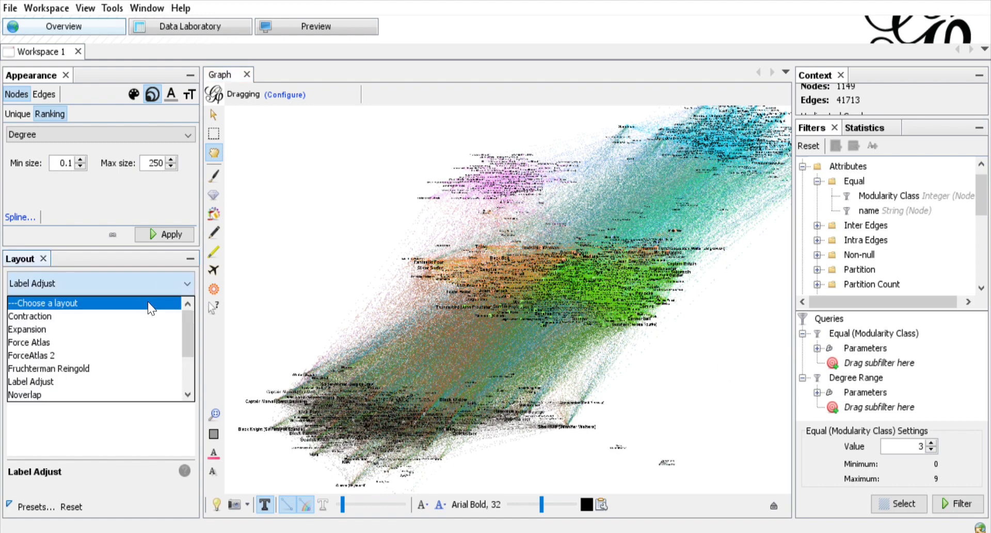
click(125, 340)
click(166, 313)
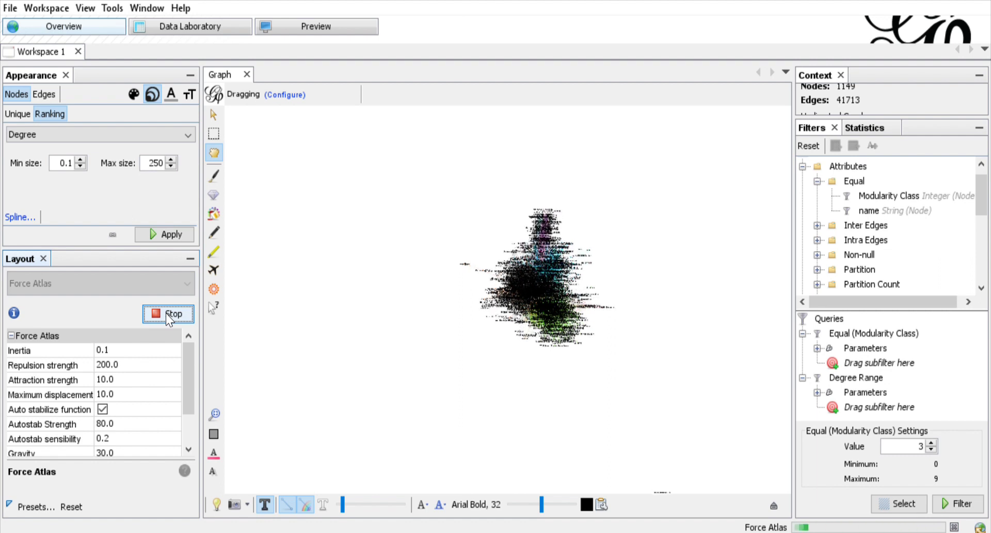
Hide the node labels and centre the graph for a closer view of the communities
click(262, 506)
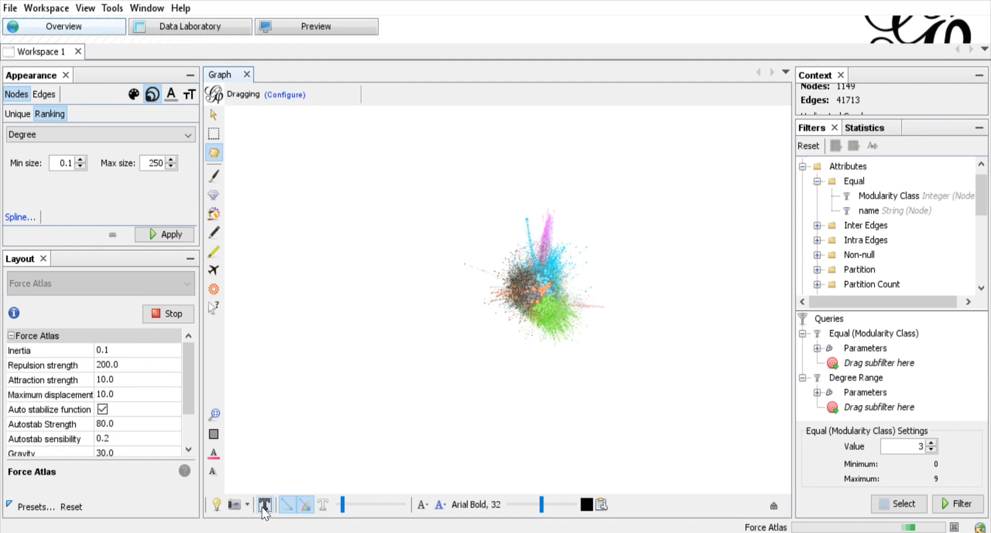
click(214, 413)
scroll(321, 150, up, 3)
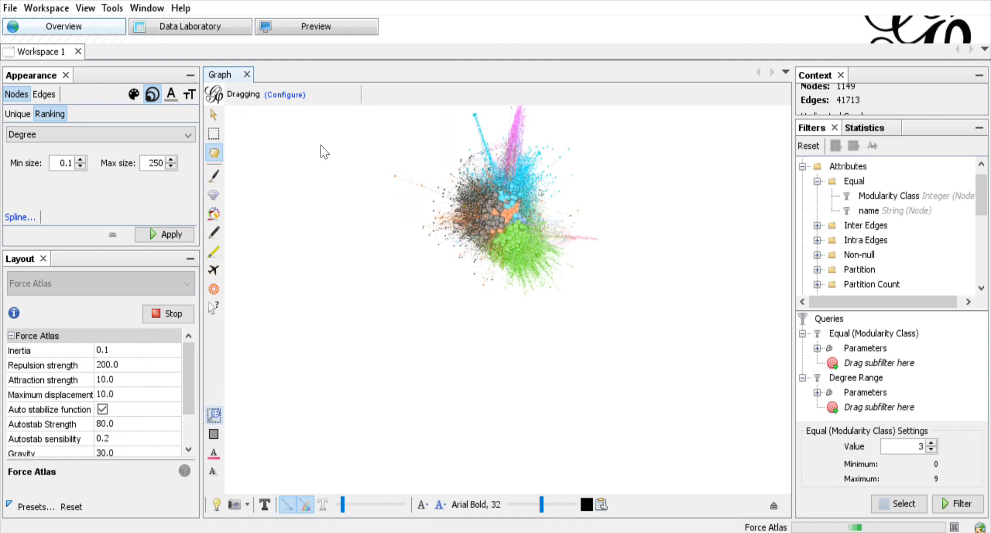
scroll(406, 178, up, 2)
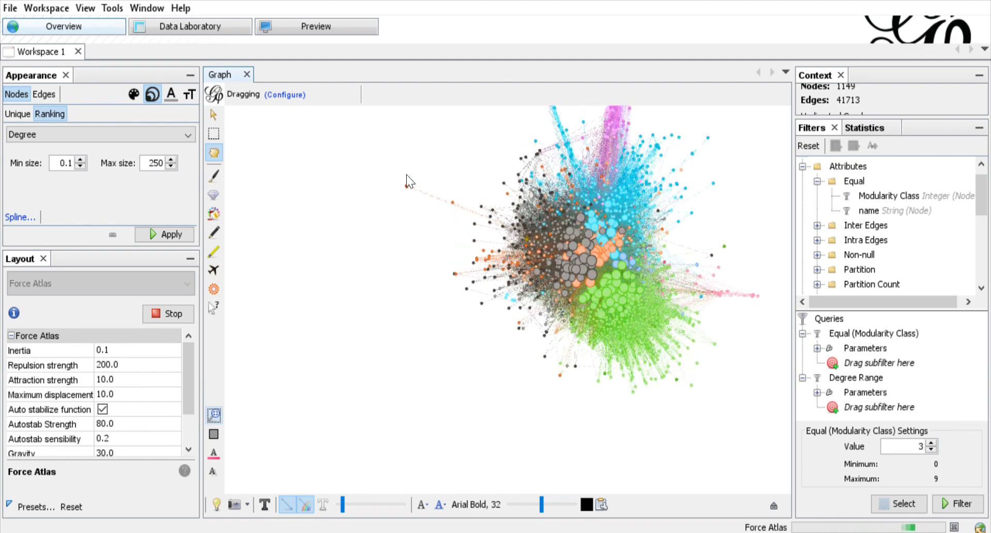